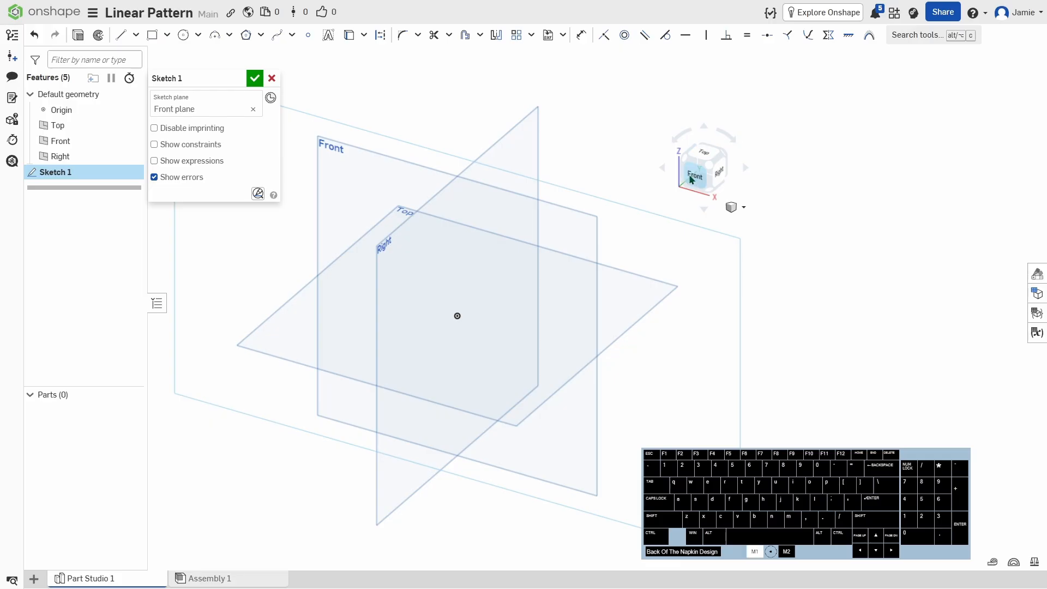
Step: Sketch a rectangle on the Front plane with its lower-right corner at the origin, 60 mm high and 40 mm wide
left_click(696, 173)
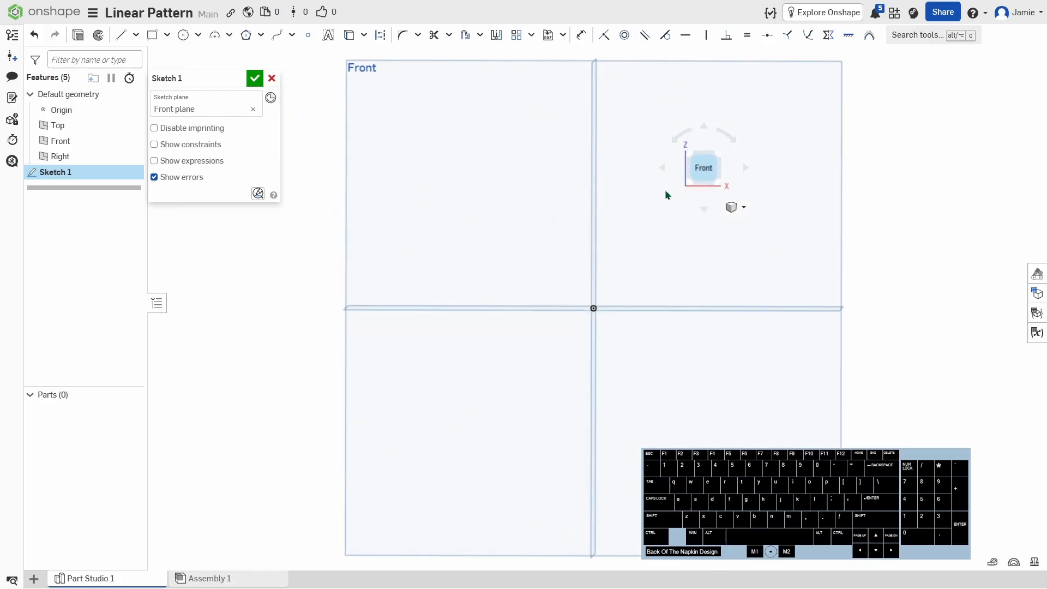
left_click(153, 37)
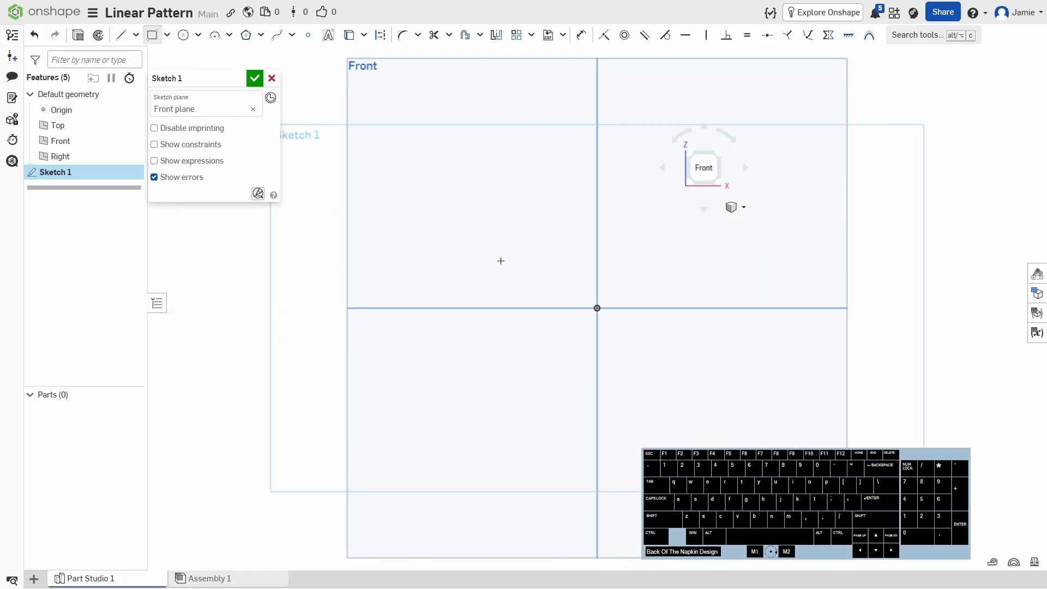
left_click(597, 307)
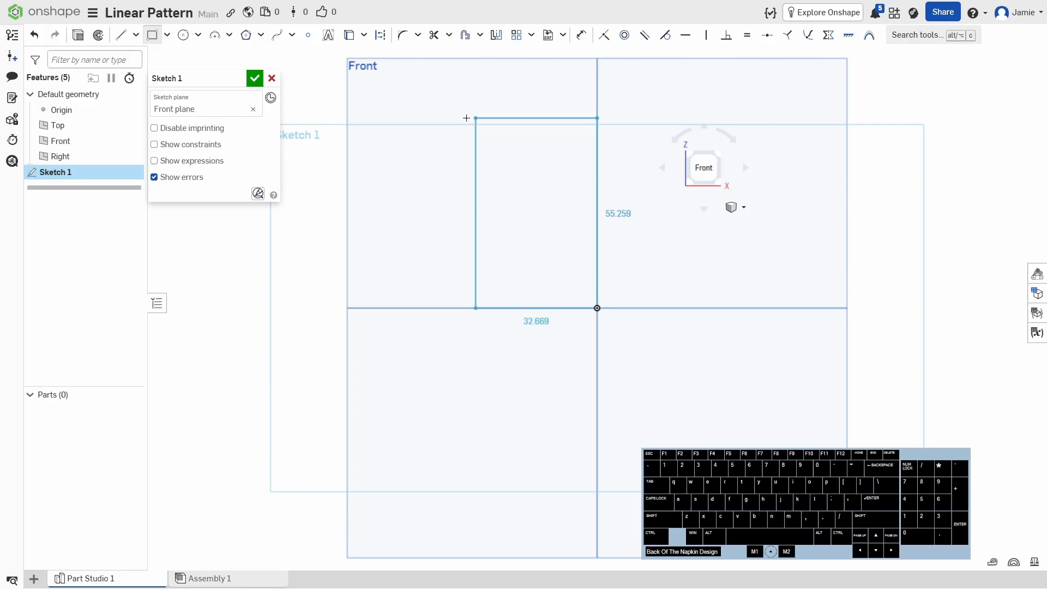
left_click(406, 118)
type("50")
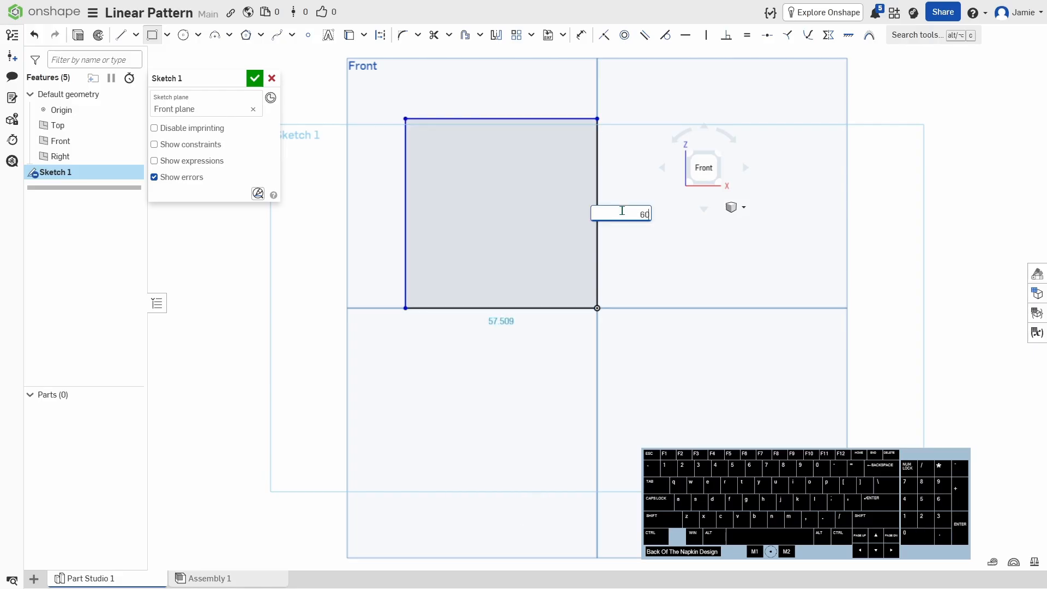
key("Return")
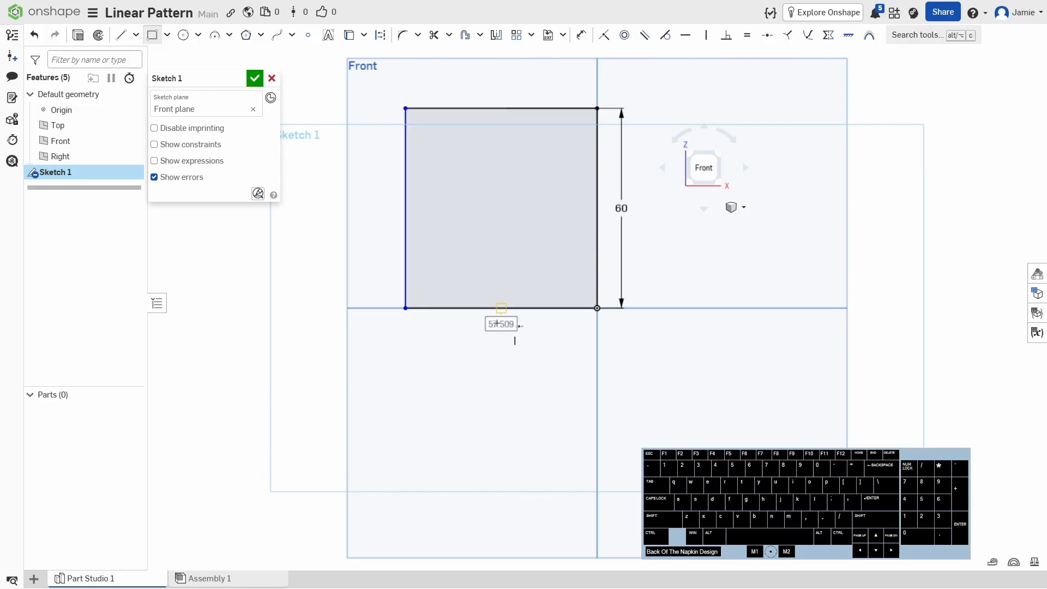
type("40")
key("Return")
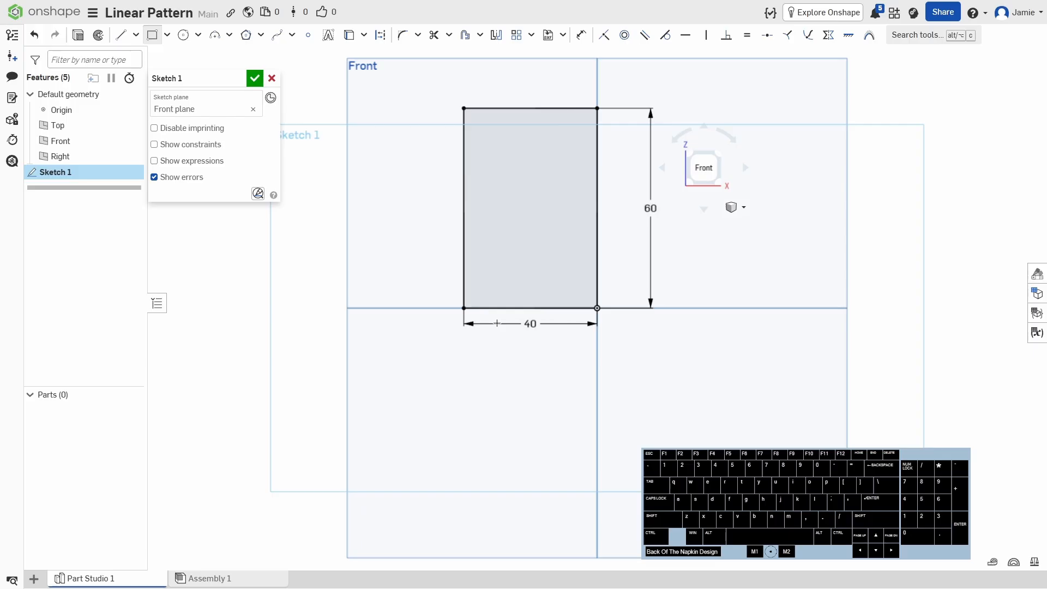
left_click(254, 80)
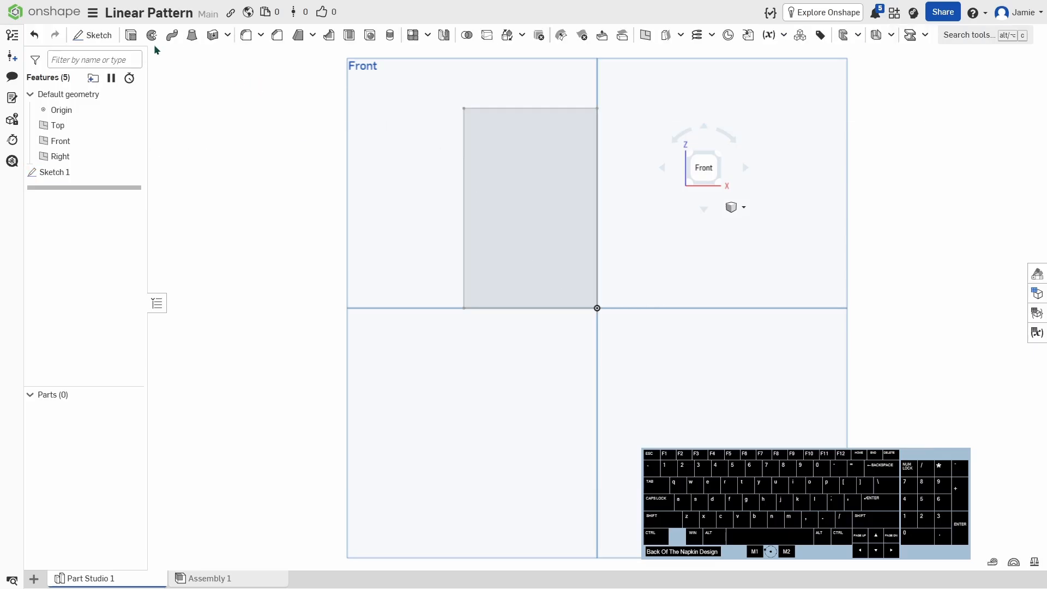
Step: Extrude the rectangle as a new solid with a blind depth of 10 mm
left_click(131, 36)
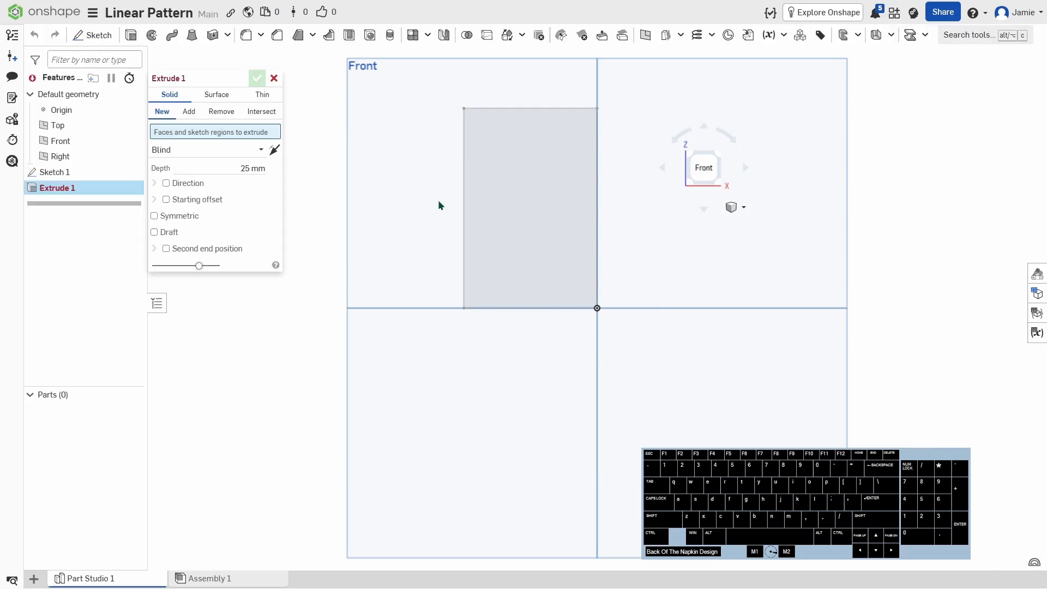
left_click(531, 206)
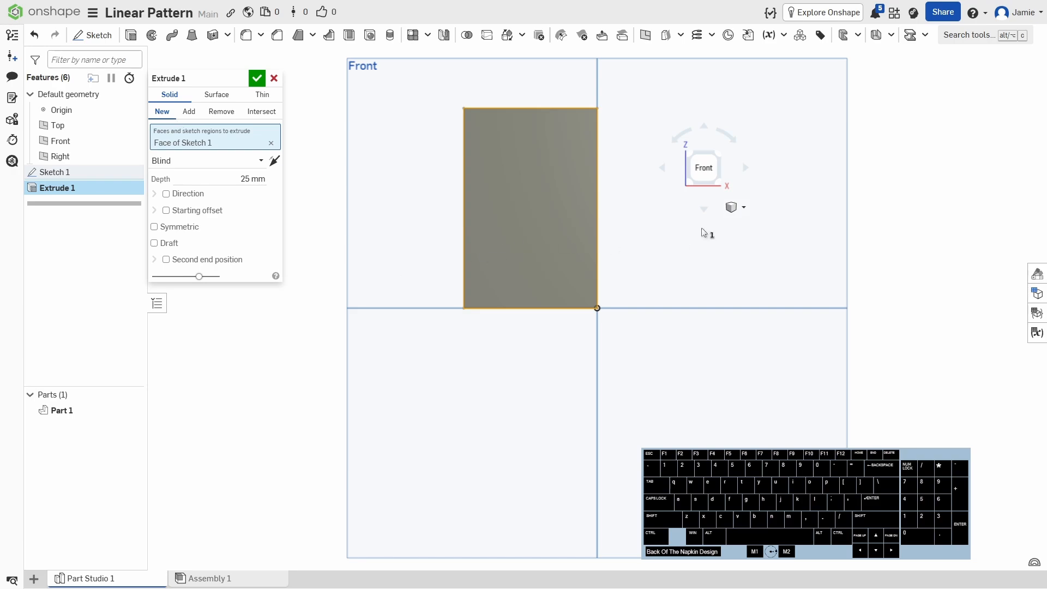
right_click_drag(702, 227, 673, 212)
left_click(231, 179)
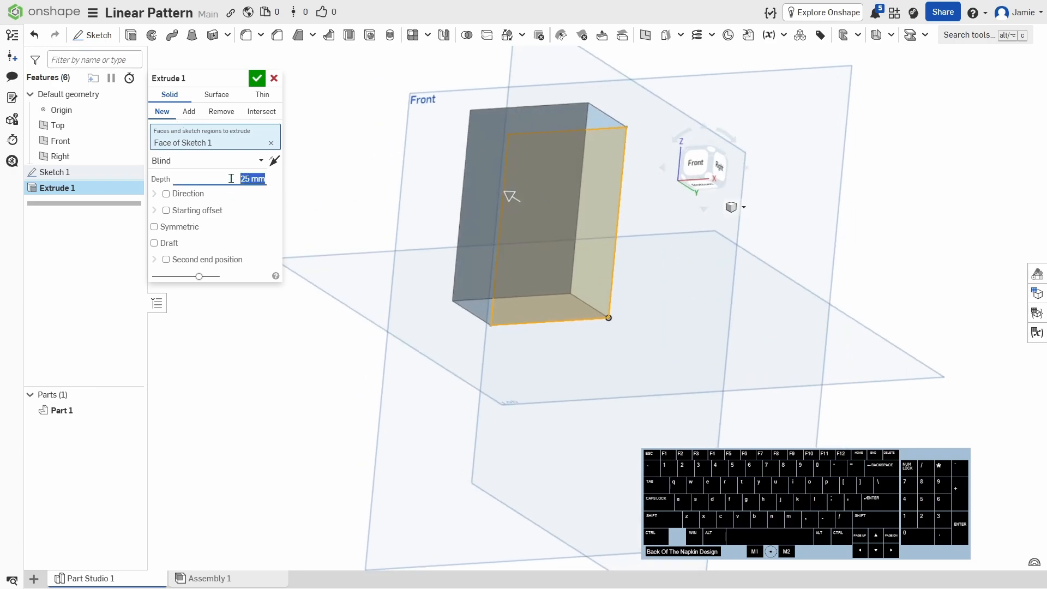
type("10")
key("Return")
left_click(257, 78)
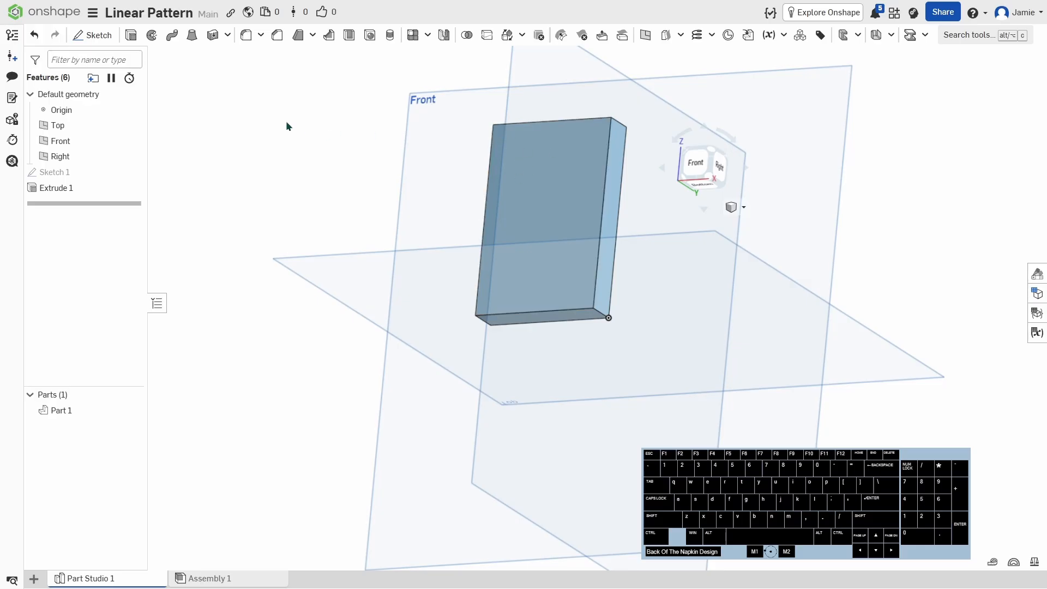
Step: Start a sketch on the plate's front face and draw a pentagon near the upper-left corner with a 5 mm diameter inner circle
left_click(93, 35)
left_click(550, 136)
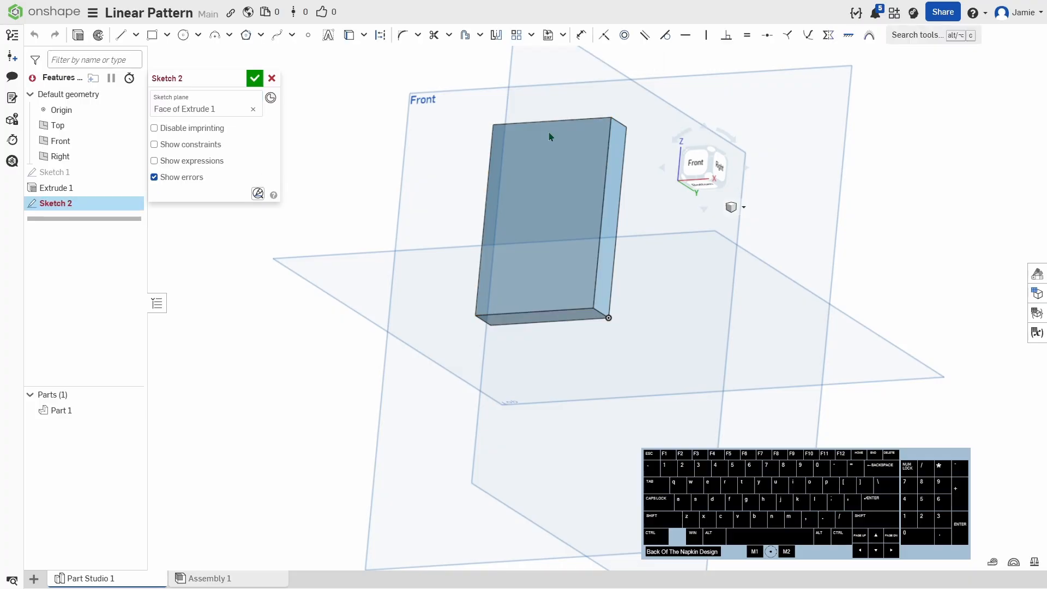
left_click(691, 166)
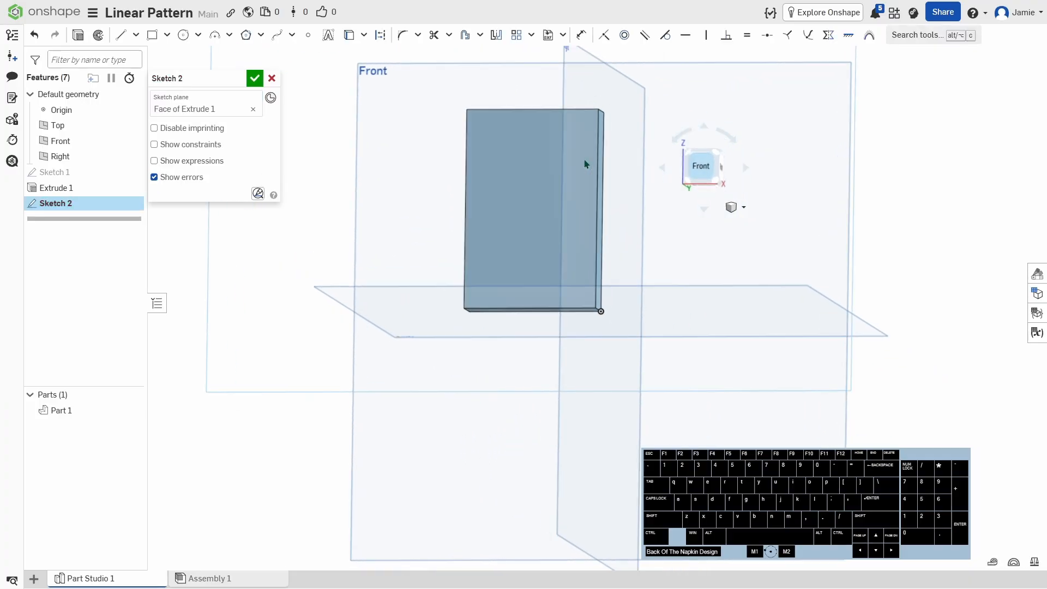
left_click(246, 36)
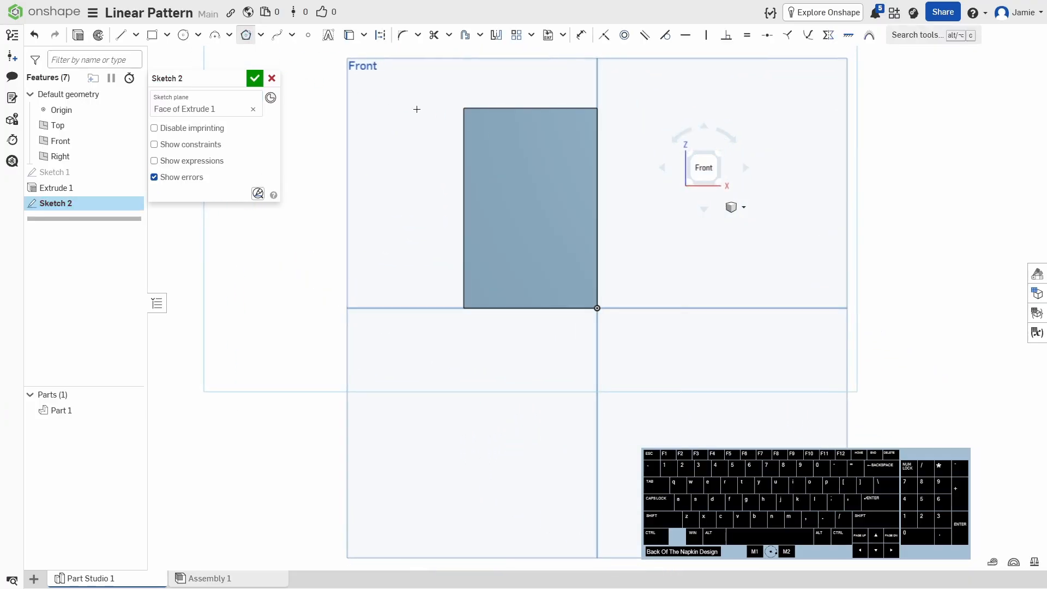
scroll(487, 131, "up", 5)
left_click(487, 131)
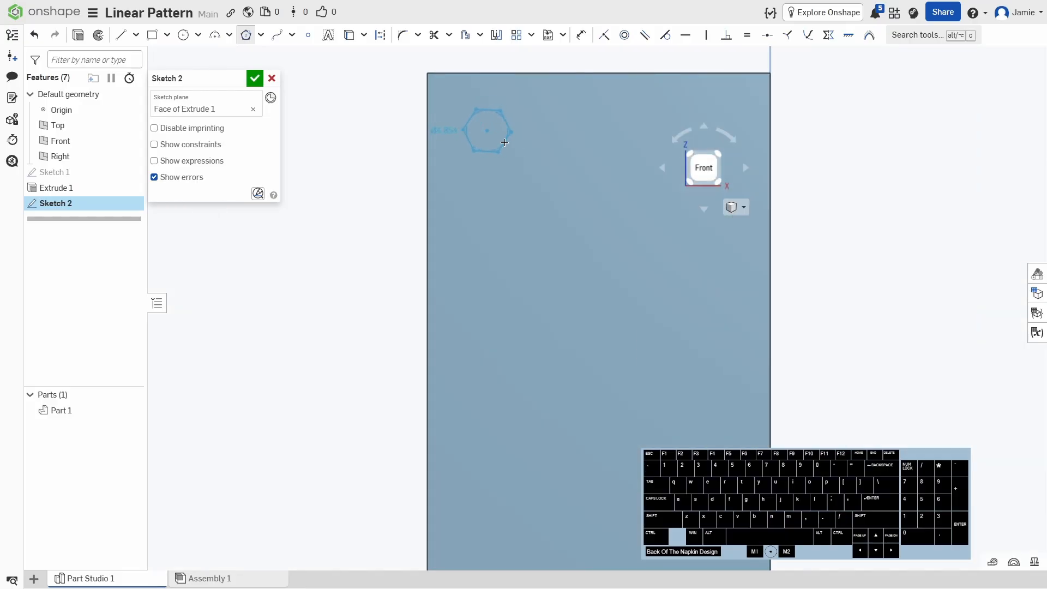
left_click(507, 143)
left_click(501, 144)
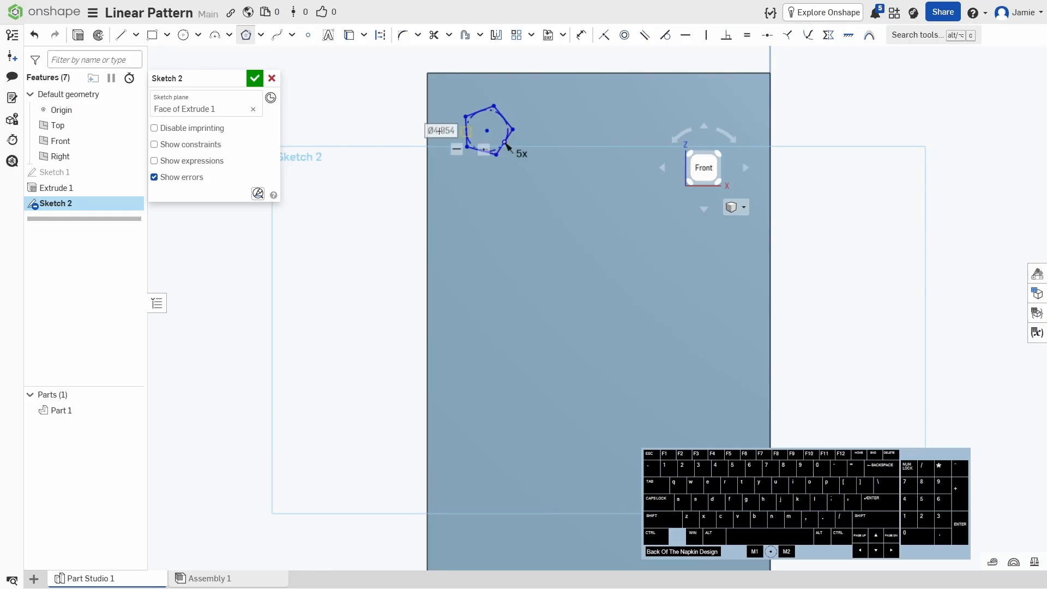
type("5")
key("Return")
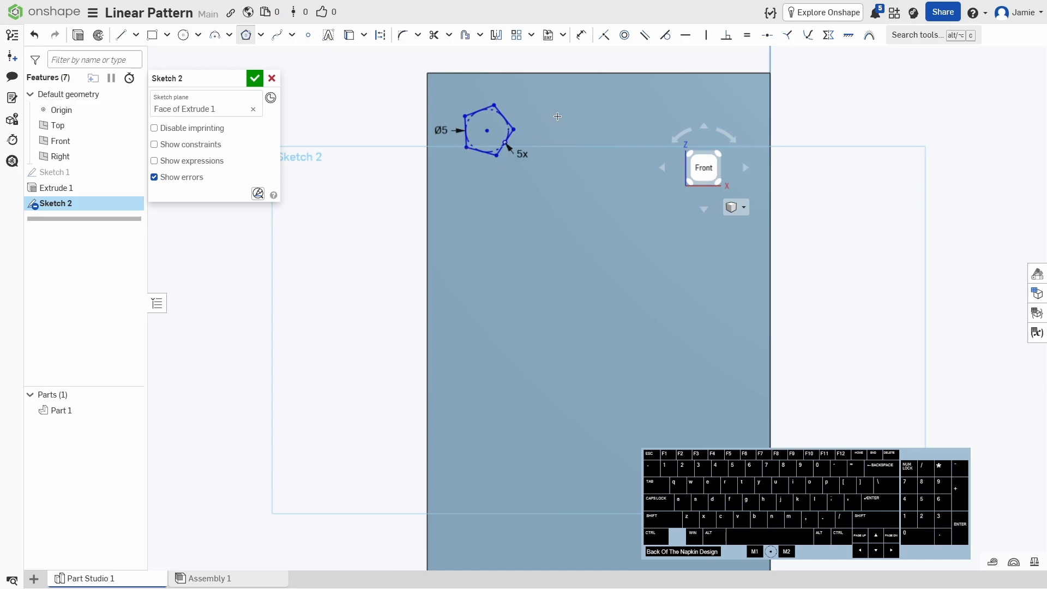
Step: Make the pentagon's bottom edge horizontal and place its centre 5 mm below the plate's upper edge and 5 mm from its left edge
left_click(686, 35)
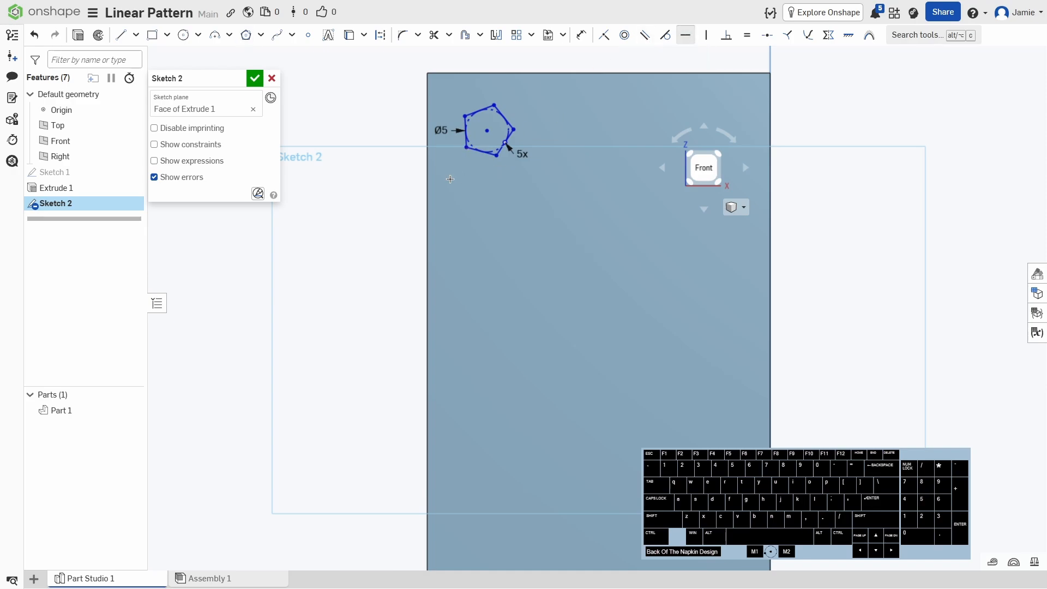
left_click(487, 157)
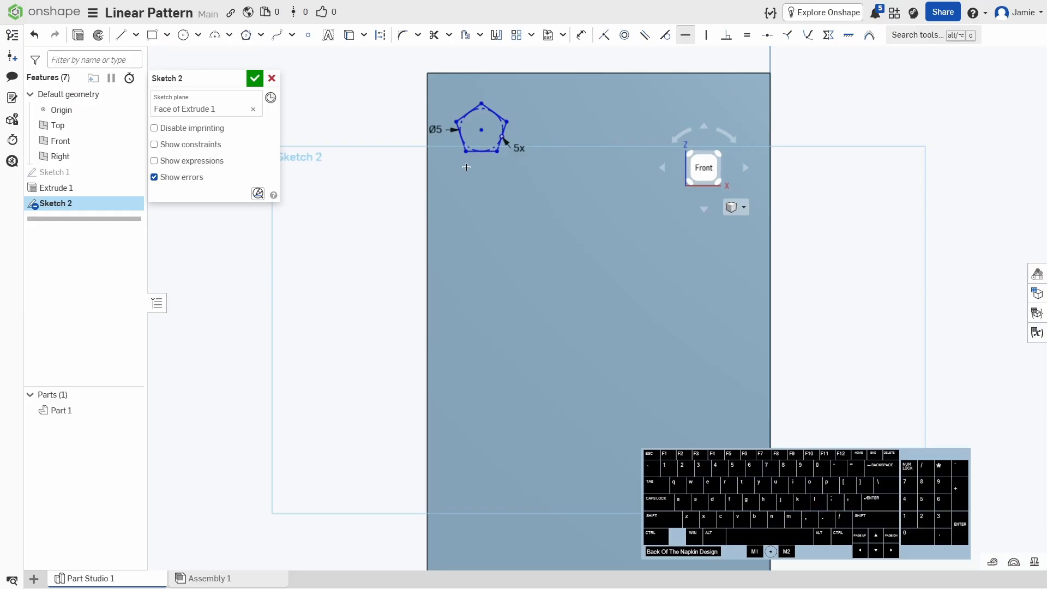
key("u")
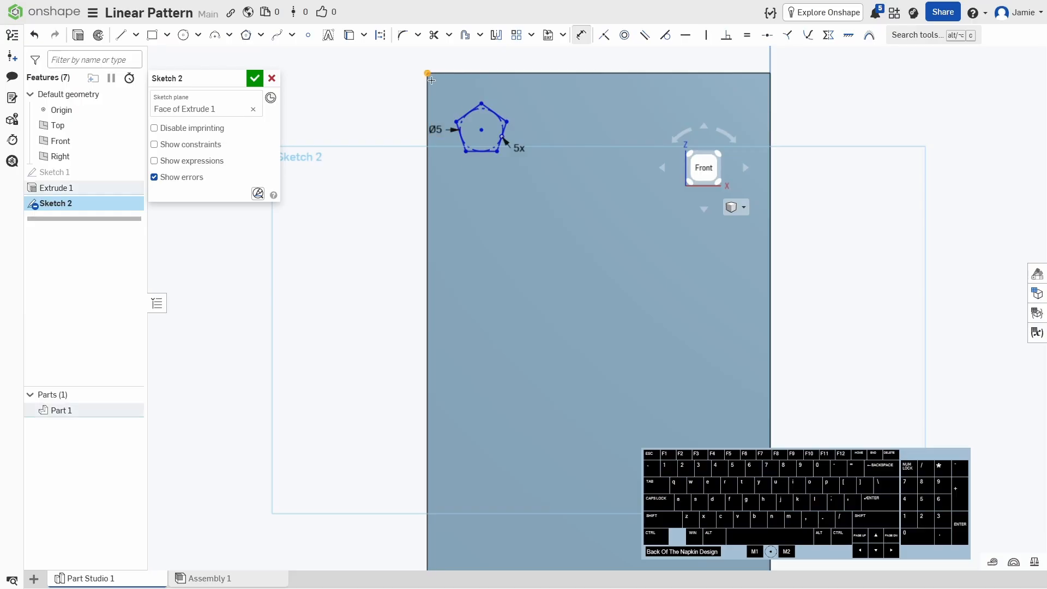
left_click(480, 129)
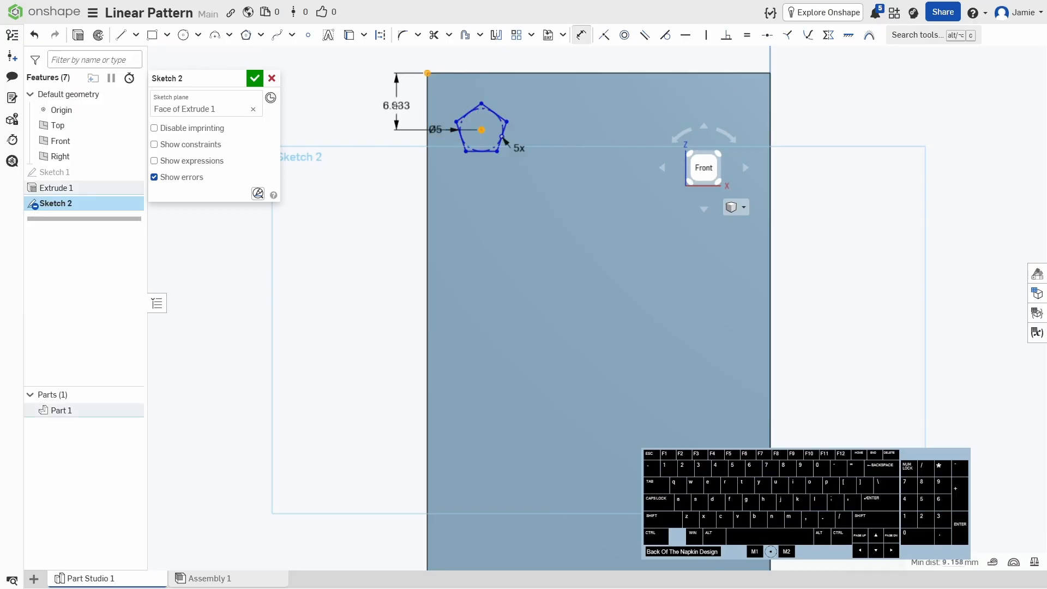
left_click(398, 106)
type("5")
key("Return")
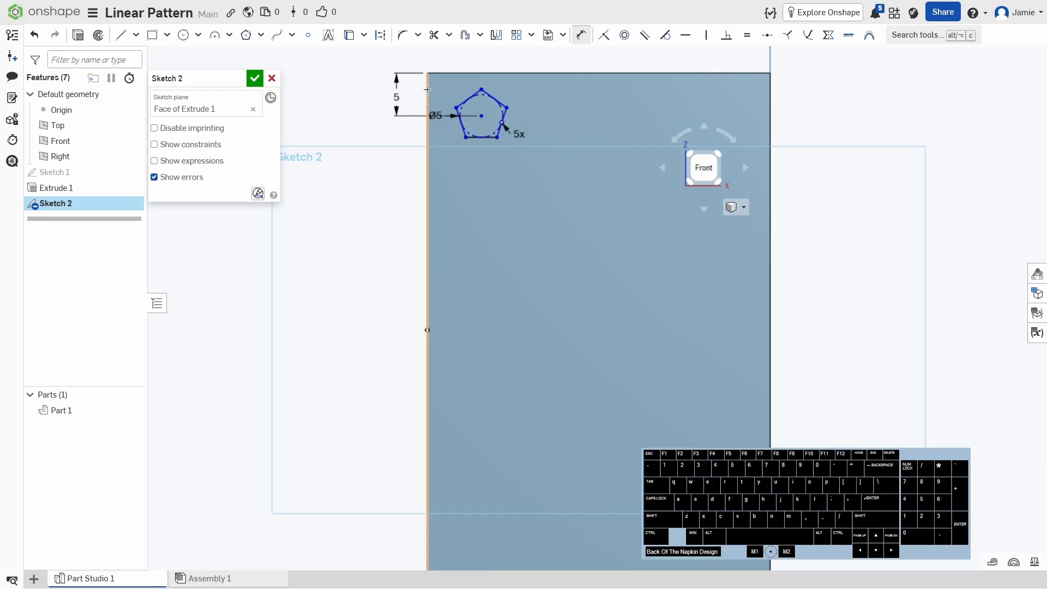
left_click(480, 115)
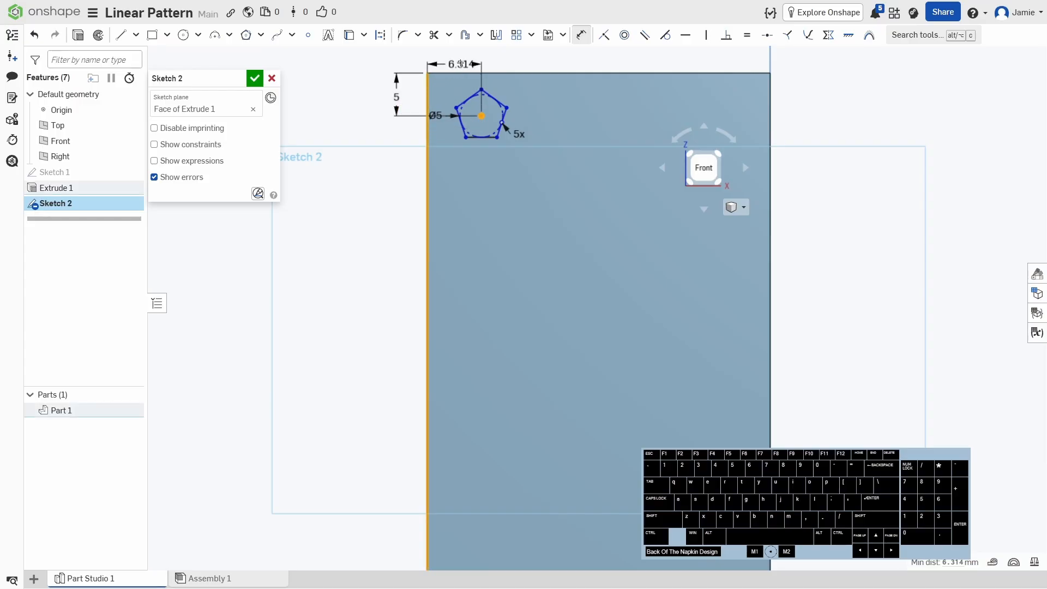
left_click(457, 60)
type("5")
key("Return")
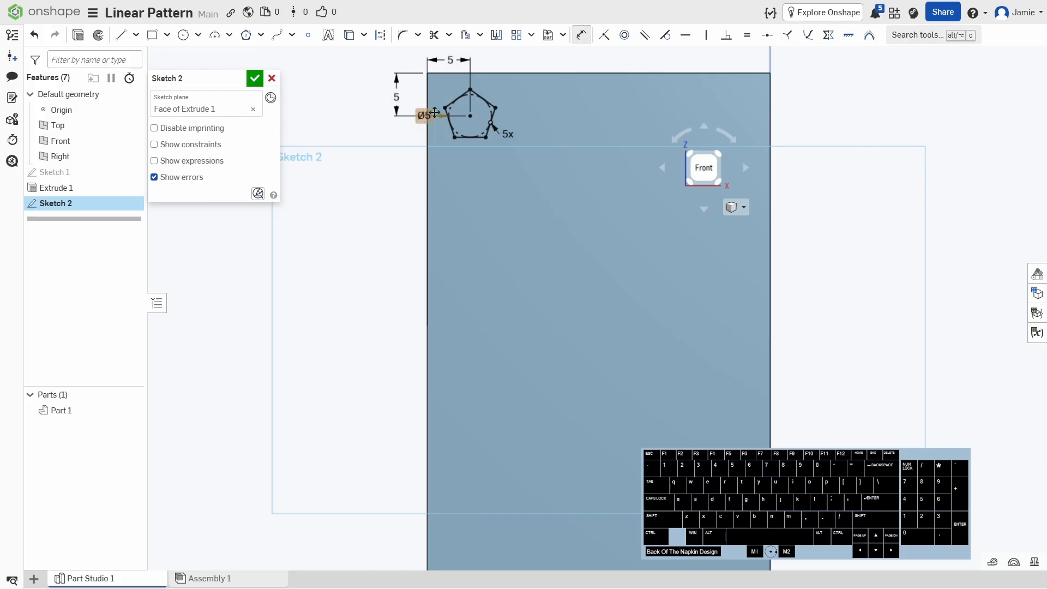
left_click(255, 78)
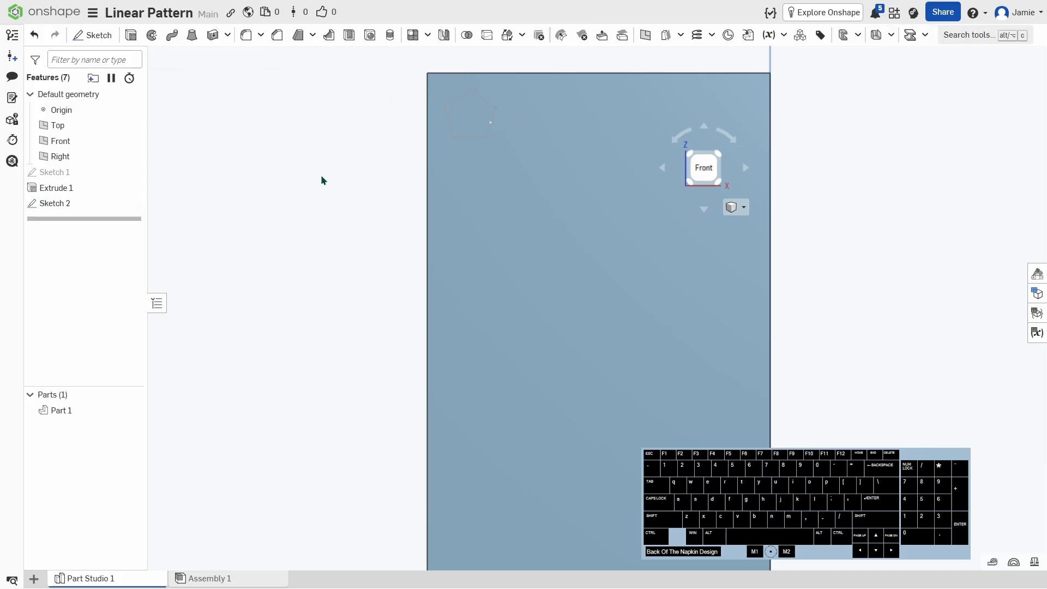
Step: Extrude the pentagon as a new part in the reversed direction through the plate, about 12.6 mm deep
right_click_drag(322, 176, 199, 109)
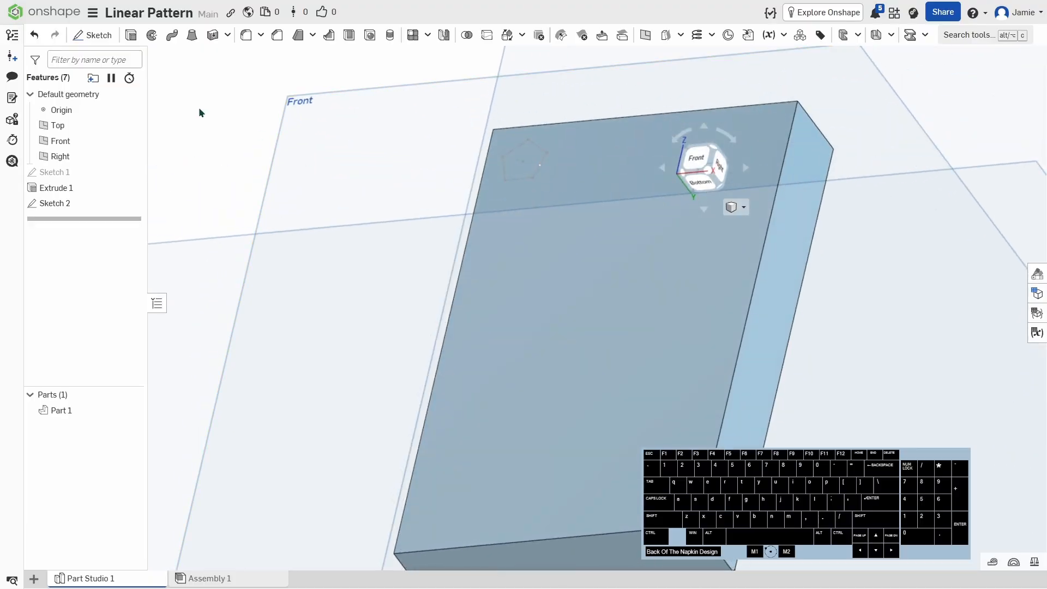
left_click(131, 36)
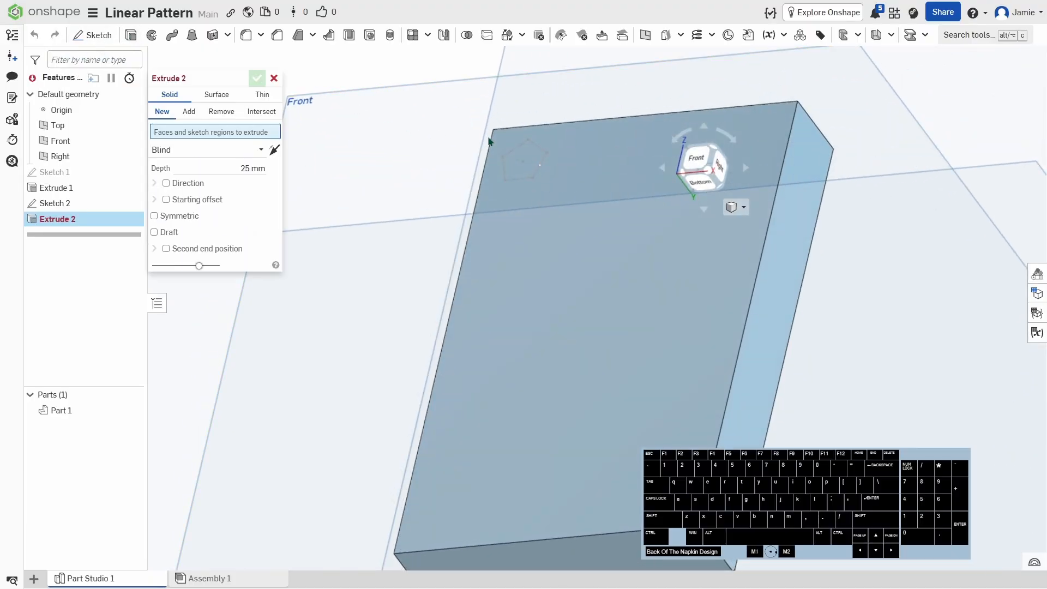
left_click(519, 161)
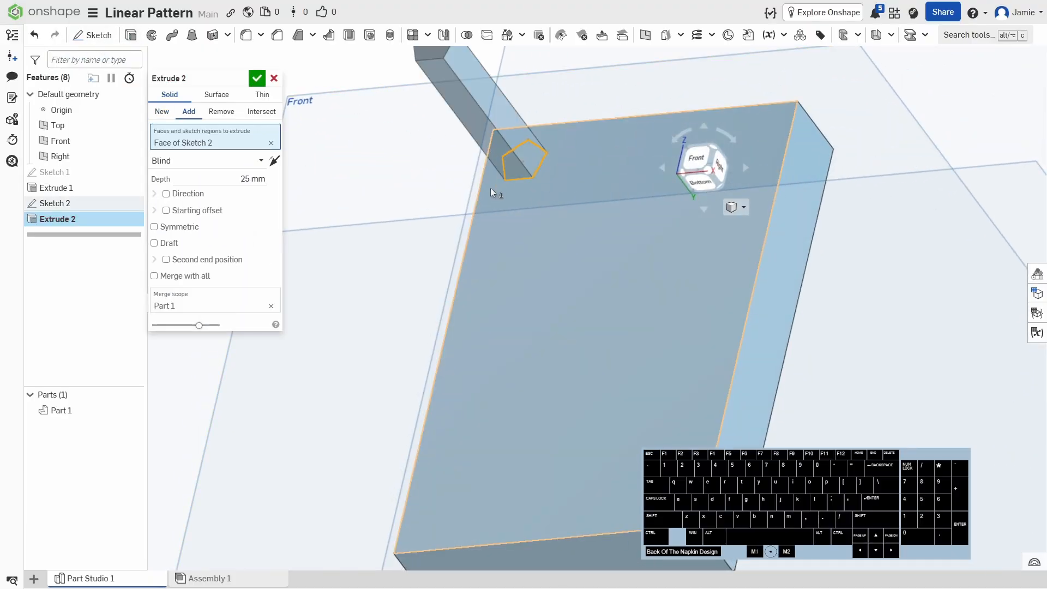
left_click(161, 112)
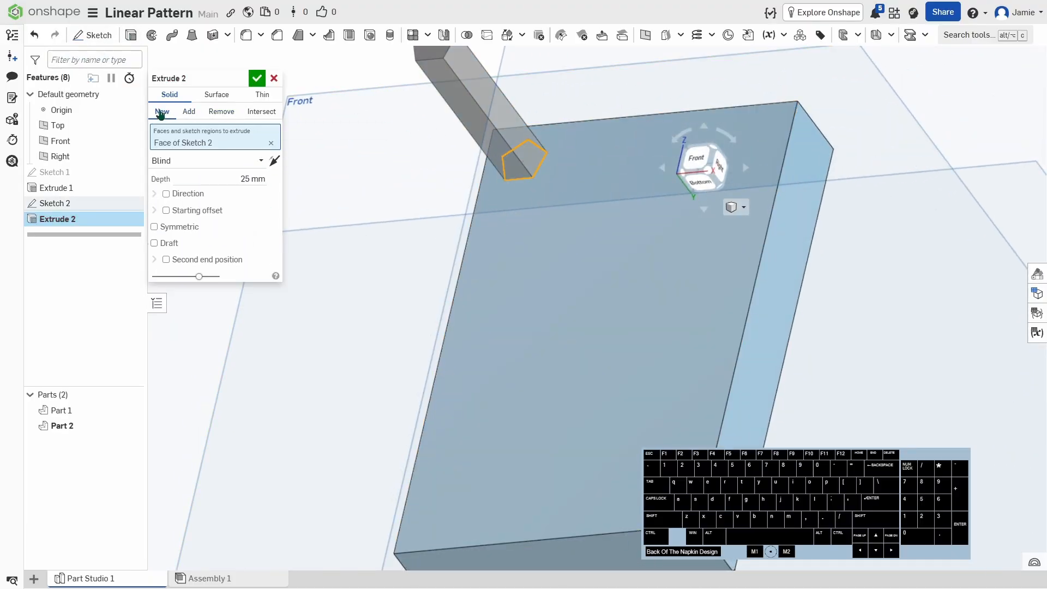
left_click(274, 161)
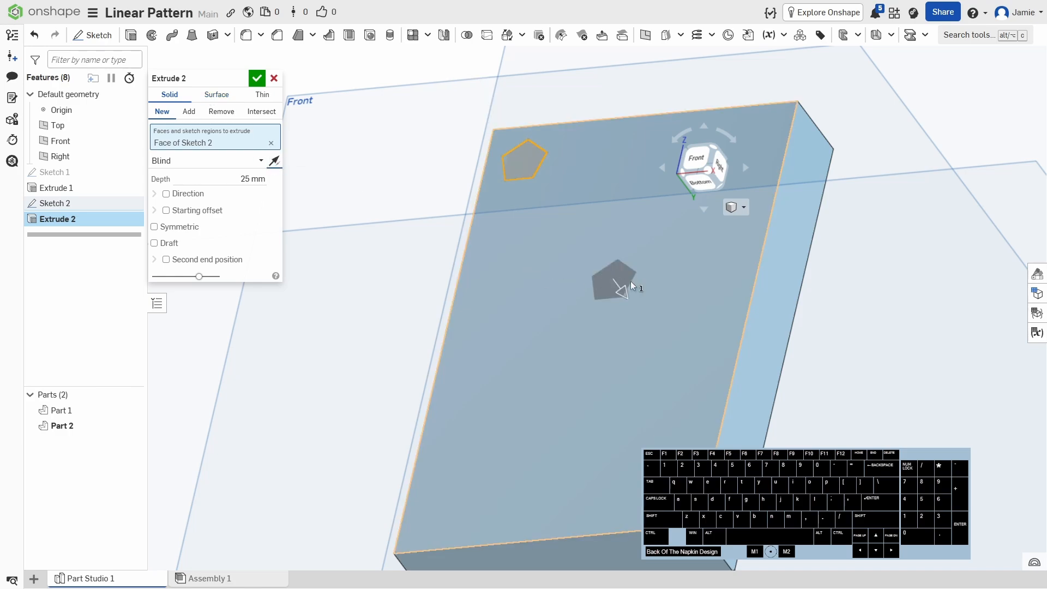
left_click_drag(615, 285, 581, 228)
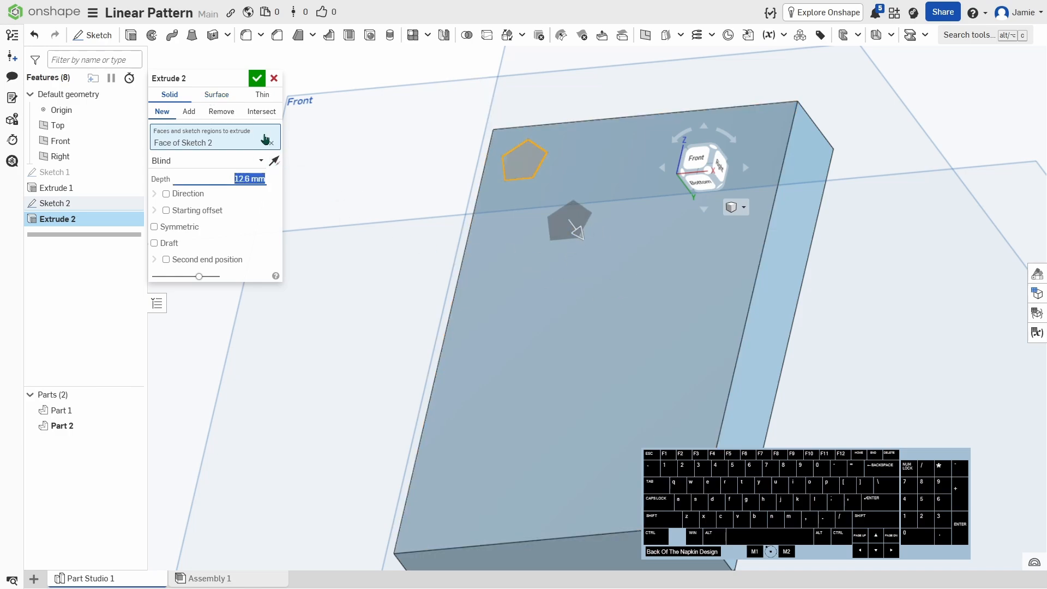
mouse_move(630, 220)
right_mouse_down()
mouse_move(839, 313)
mouse_move(813, 301)
mouse_move(807, 349)
right_mouse_up()
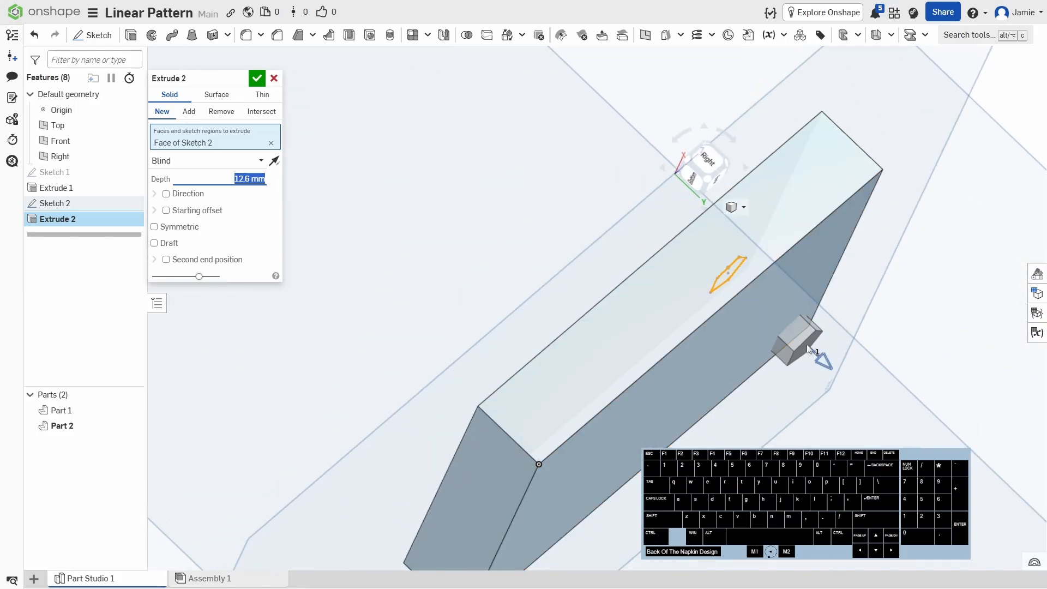
left_click(252, 80)
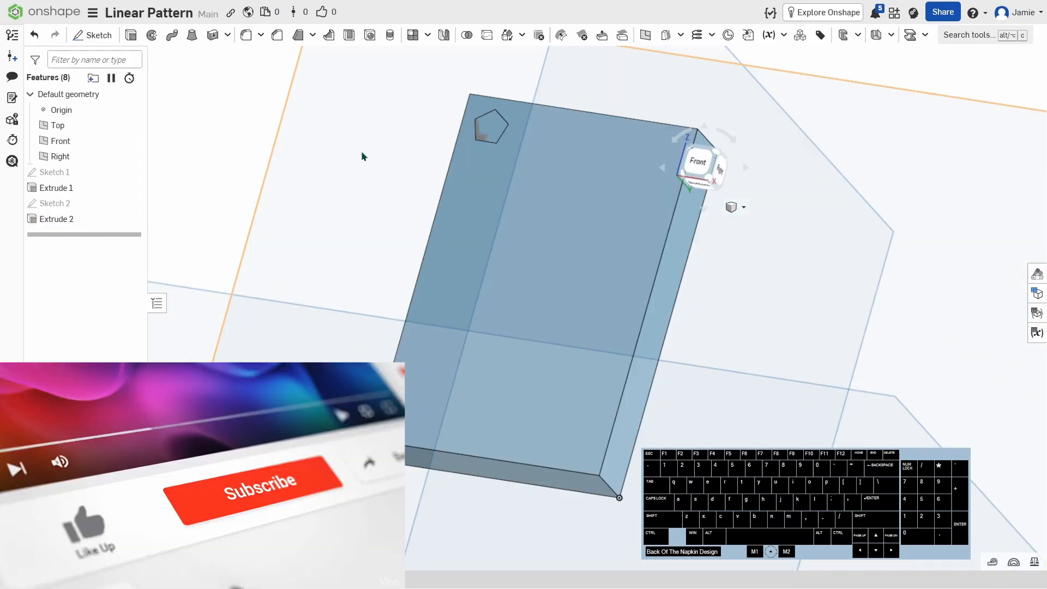
Step: Start a linear part pattern of the pentagonal part as new parts, with the plate's short upper front edge as direction
left_click(413, 36)
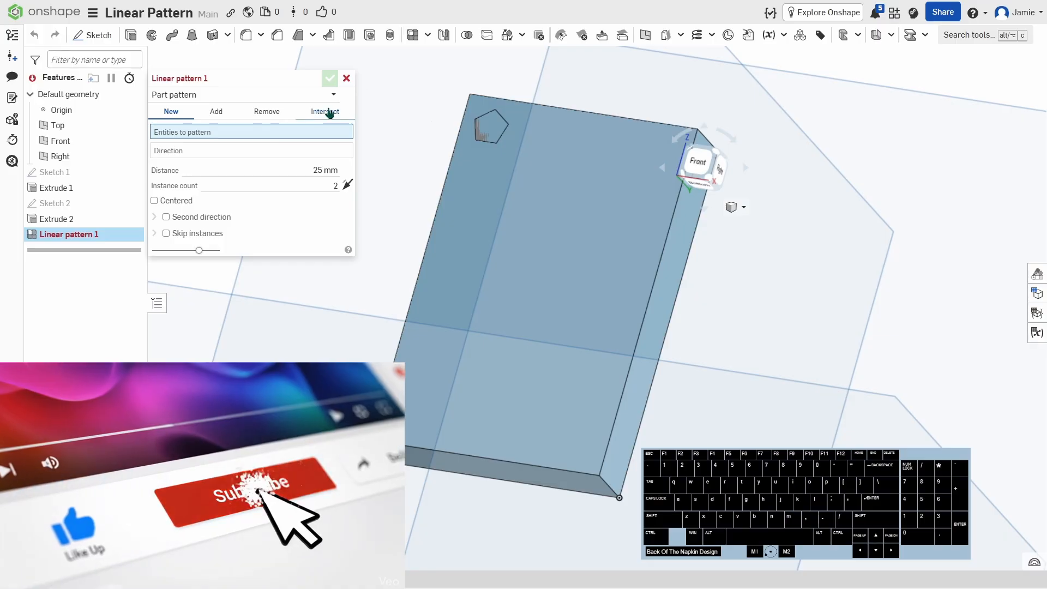
left_click(492, 128)
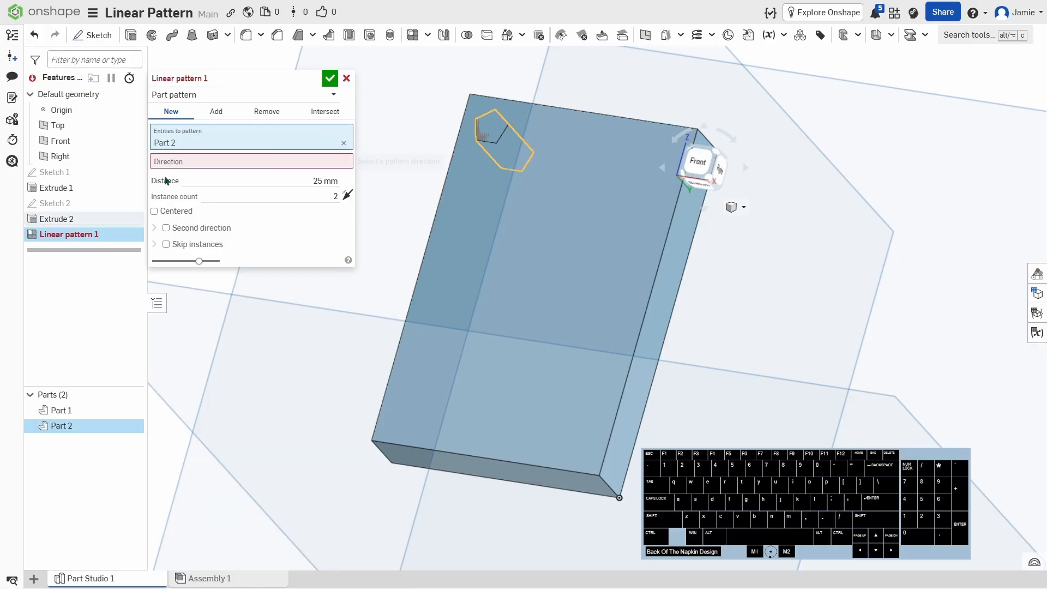
left_click(675, 129)
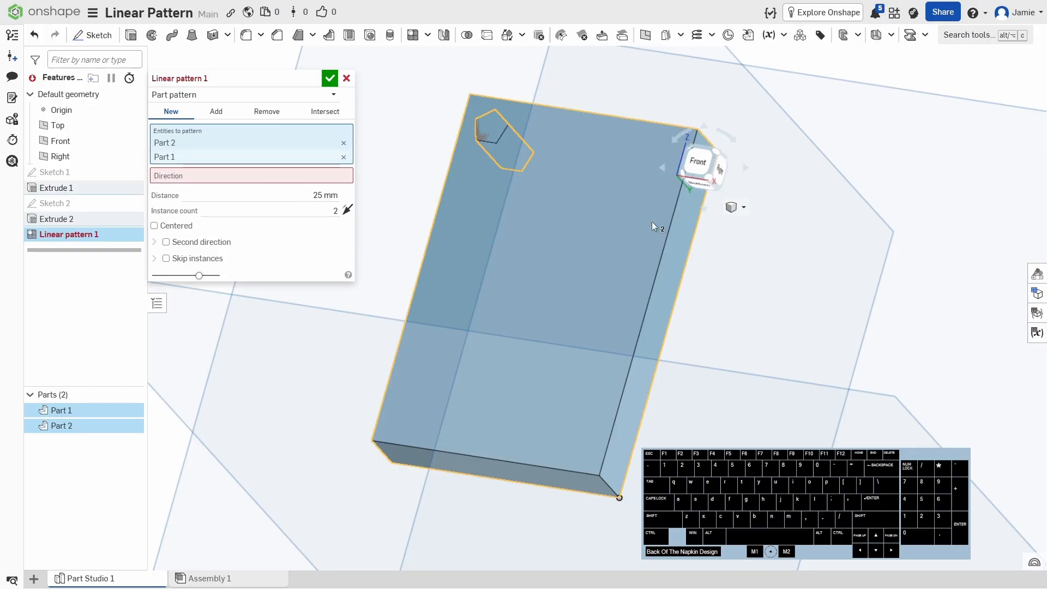
left_click(344, 156)
left_click(212, 163)
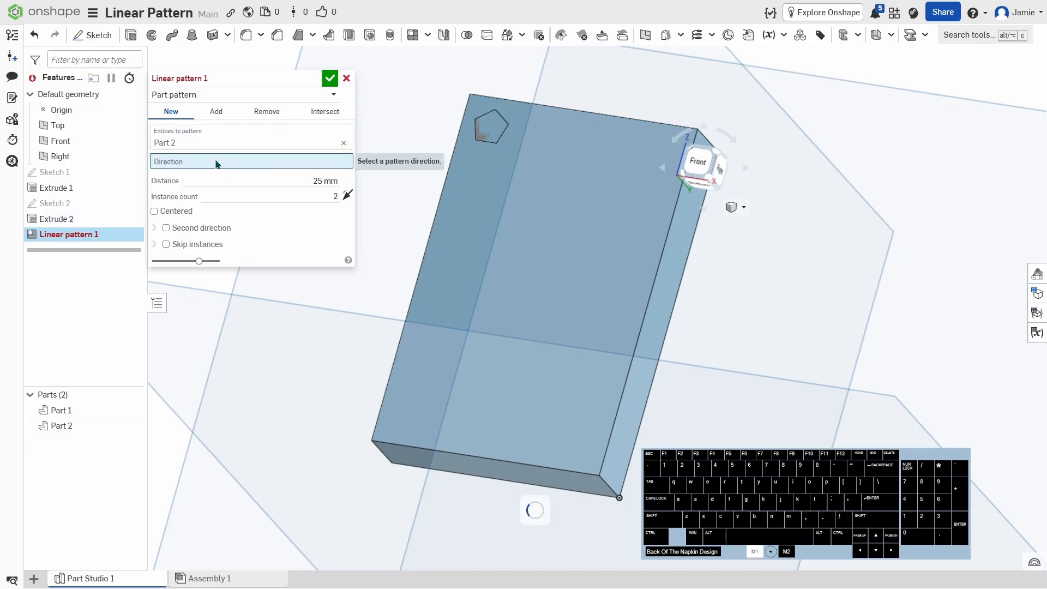
left_click(647, 120)
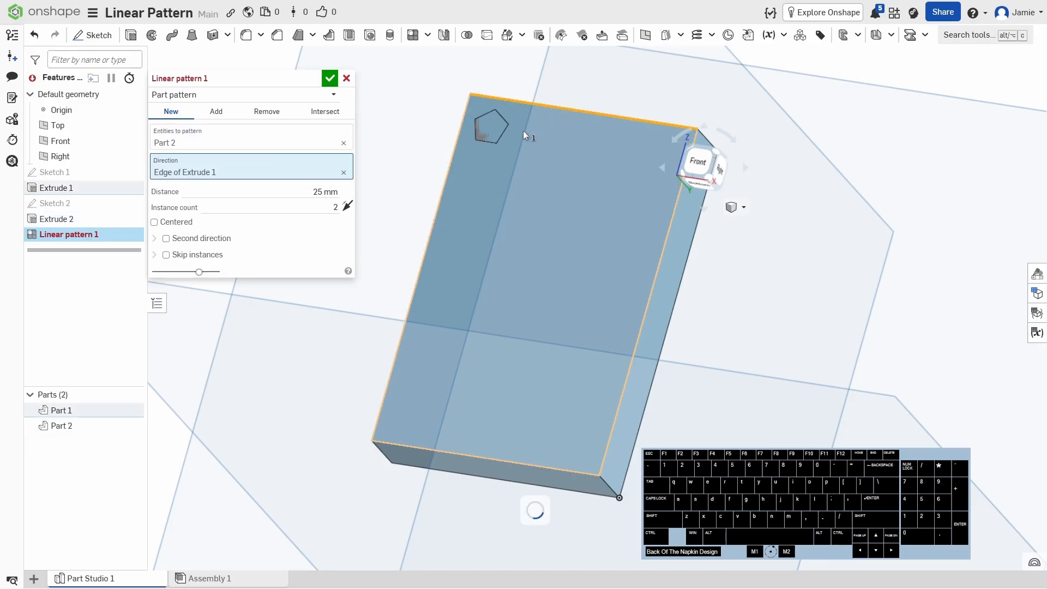
Step: Reverse the pattern's first direction so the copies run across the plate, and set their spacing to 7 mm
left_click(295, 191)
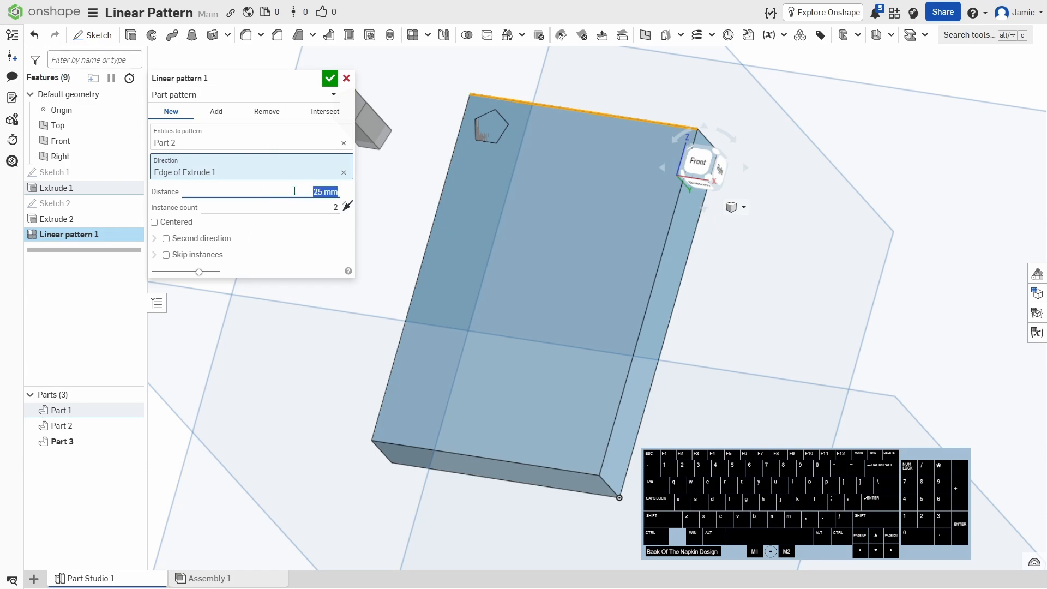
type("15")
key("Return")
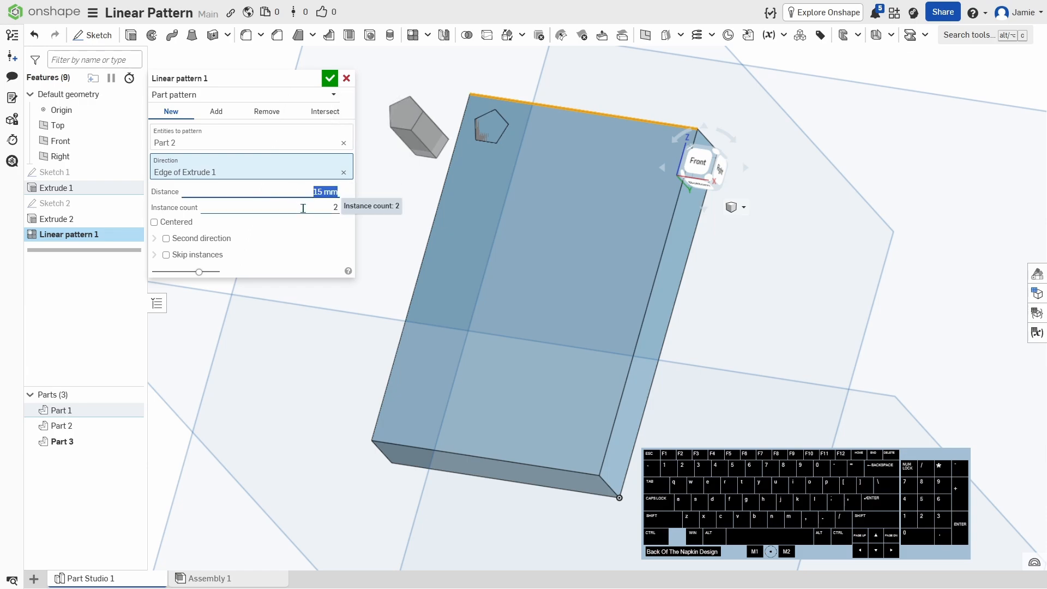
left_click(347, 207)
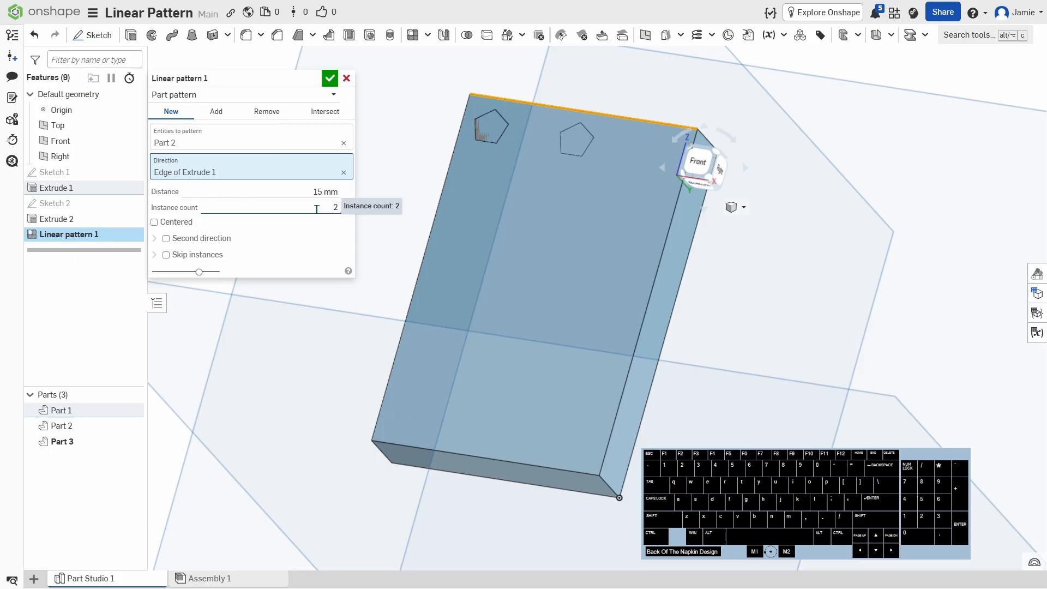
left_click(318, 192)
type("8")
key("Return")
Step: Set the instance count in the first direction to 5 so the row of pentagons fits within the plate's width
left_click(321, 206)
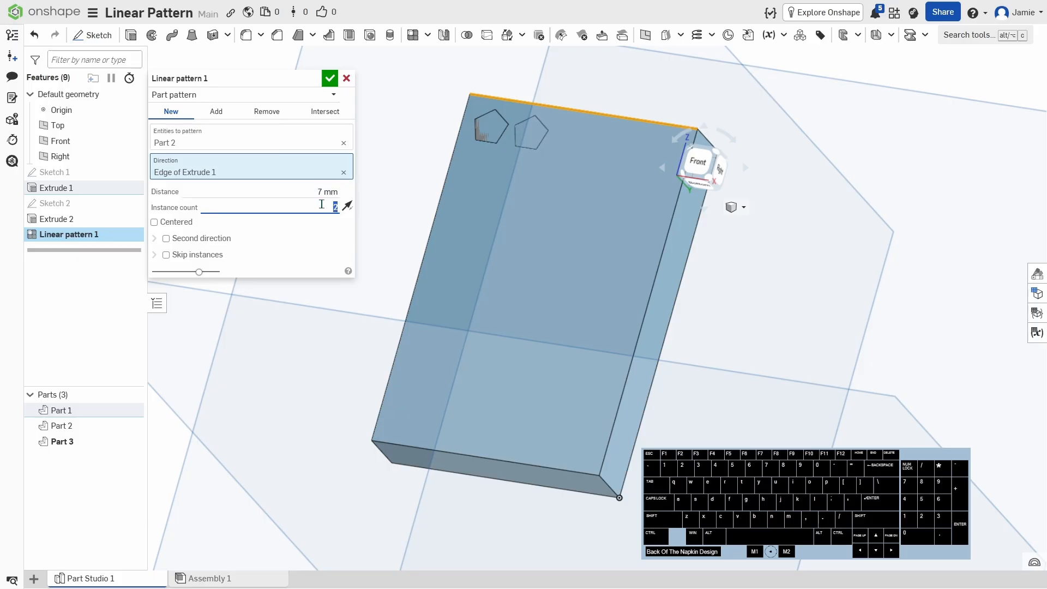
type("8")
key("Return")
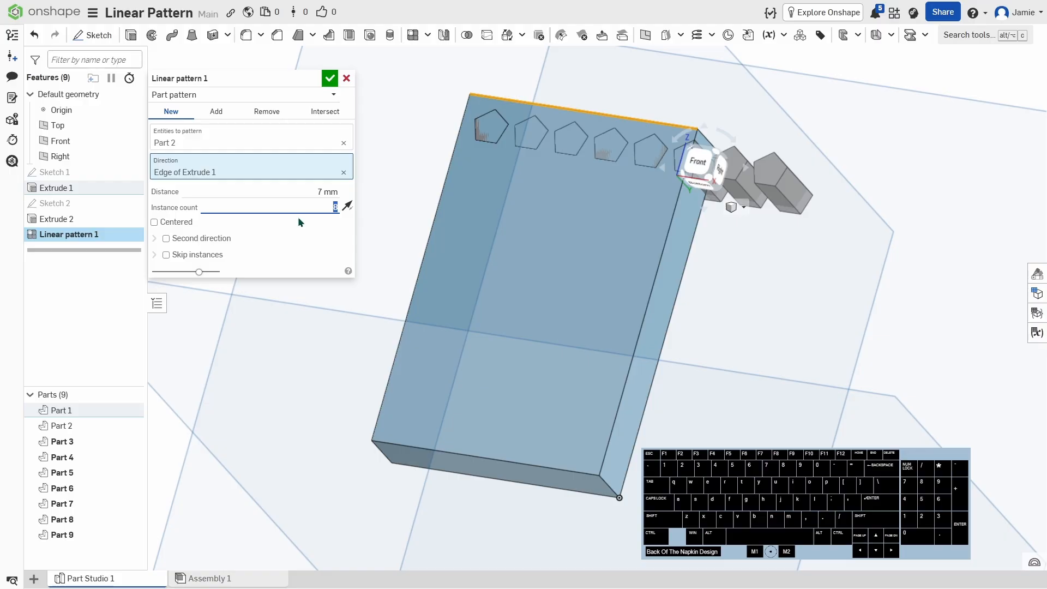
type("6")
key("Return")
type("5")
key("Return")
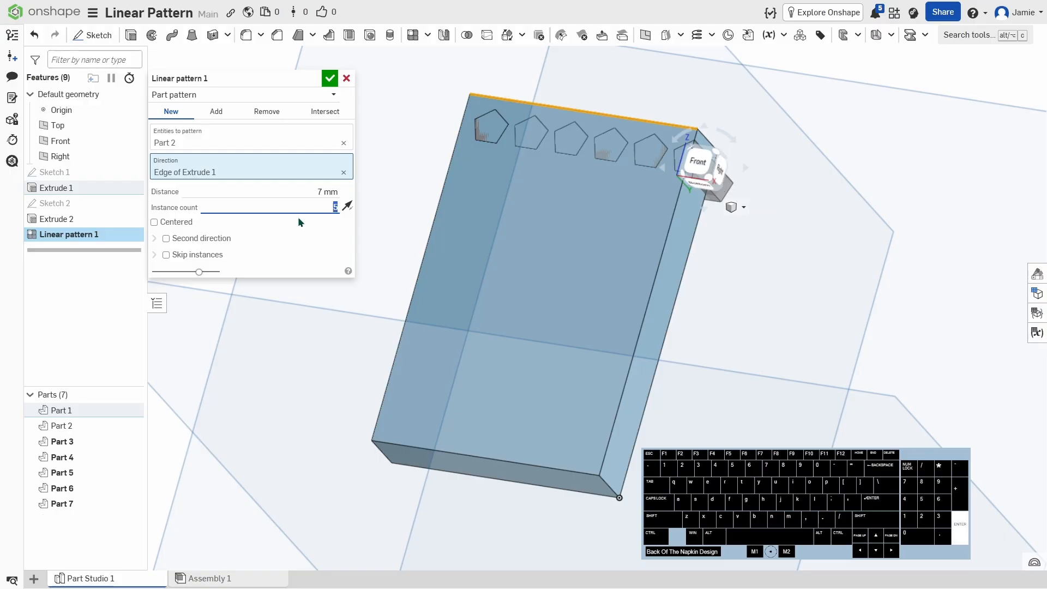
Step: Add a second pattern direction along the plate's long left edge with 7 mm spacing and 10 instances, reversed to run down the plate
mouse_move(564, 279)
right_mouse_down()
mouse_move(604, 297)
mouse_move(587, 287)
mouse_move(598, 263)
mouse_move(590, 275)
mouse_move(609, 288)
mouse_move(576, 275)
right_mouse_up()
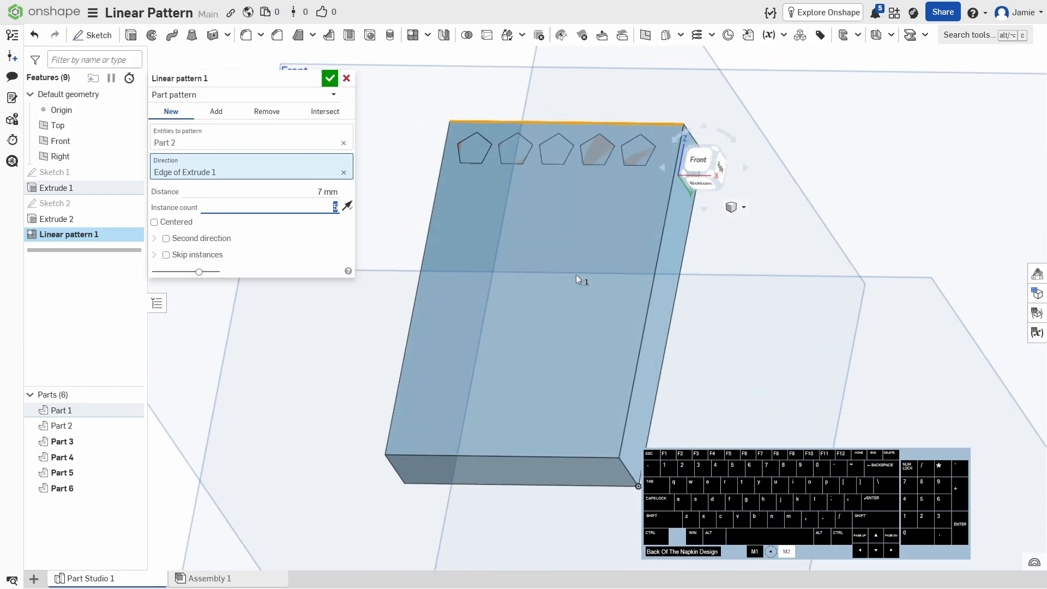
left_click(166, 240)
left_click(391, 420)
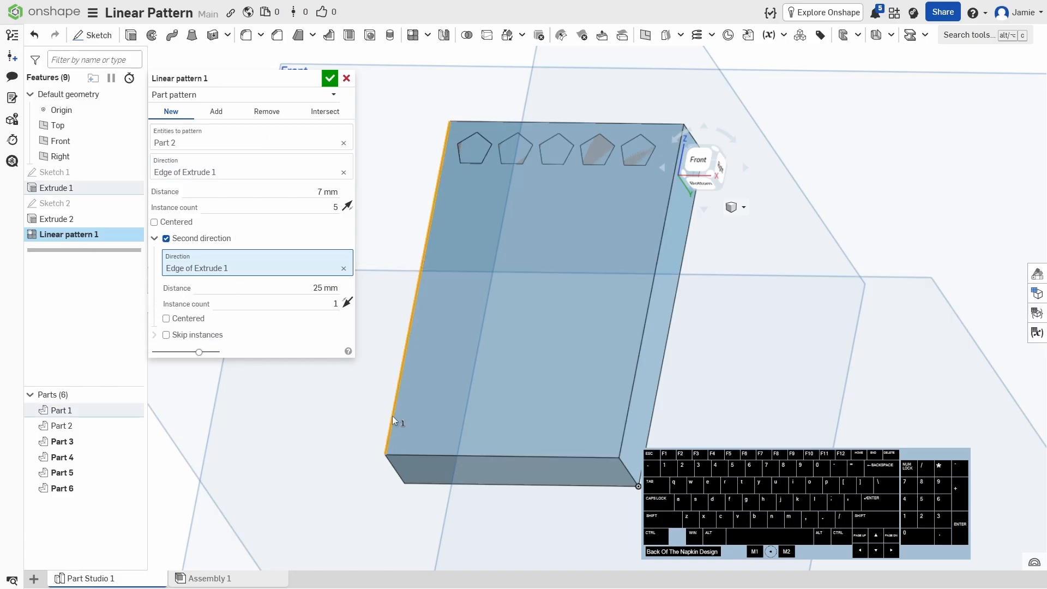
left_click(301, 291)
type("7")
left_click(333, 304)
type("0")
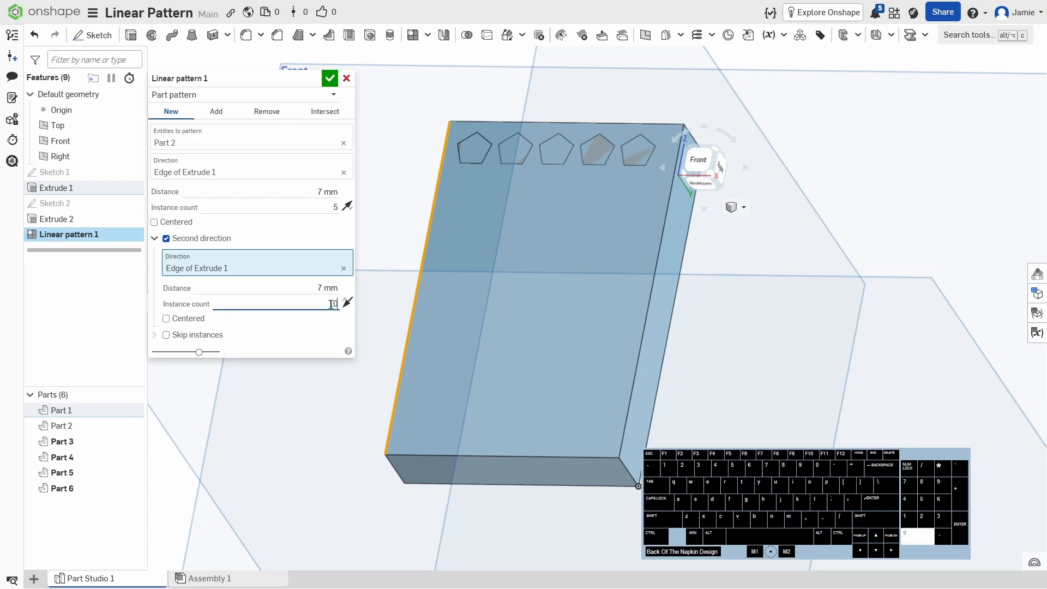
key("Return")
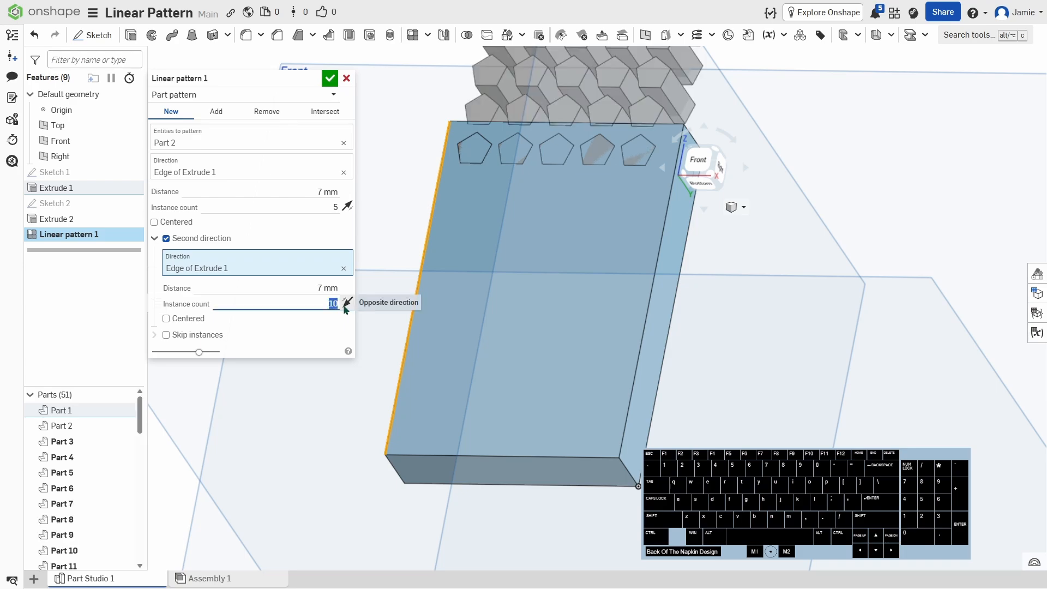
left_click(347, 304)
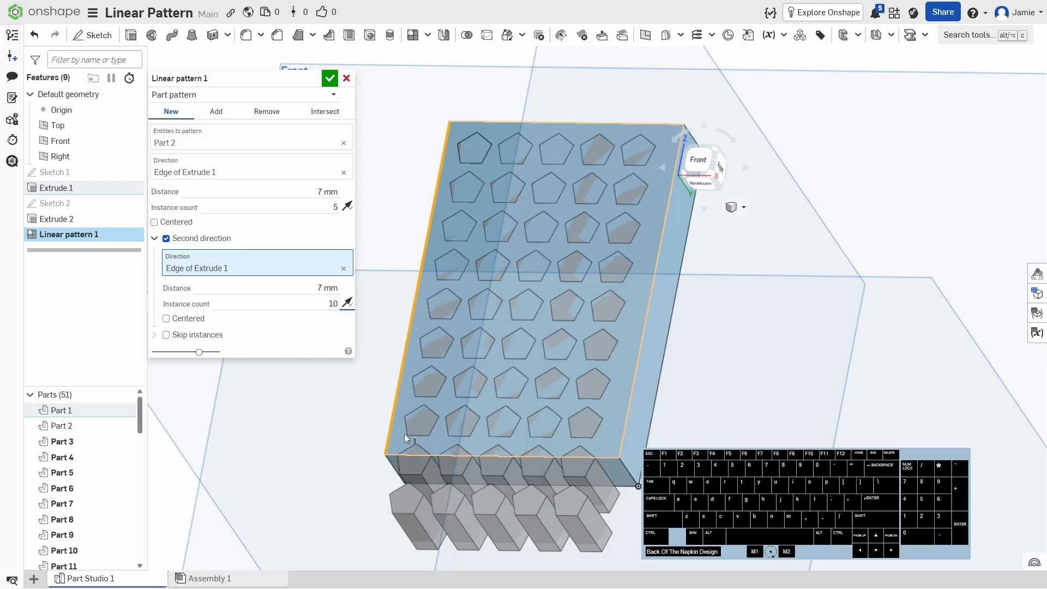
Step: Set the second direction's instance count to 8 and accept the linear pattern
double_click(319, 304)
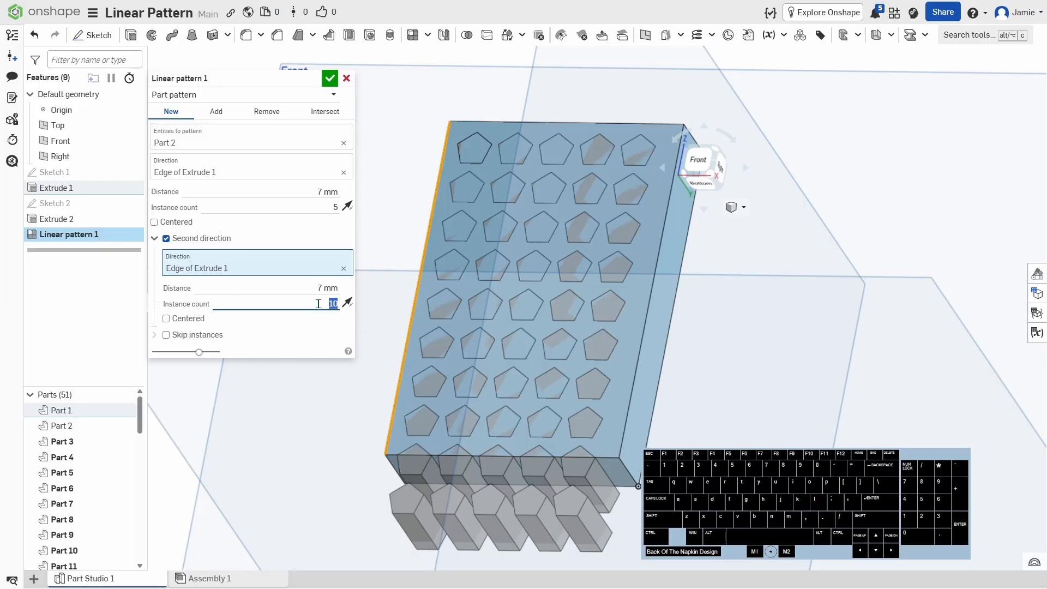
type("8")
key("Return")
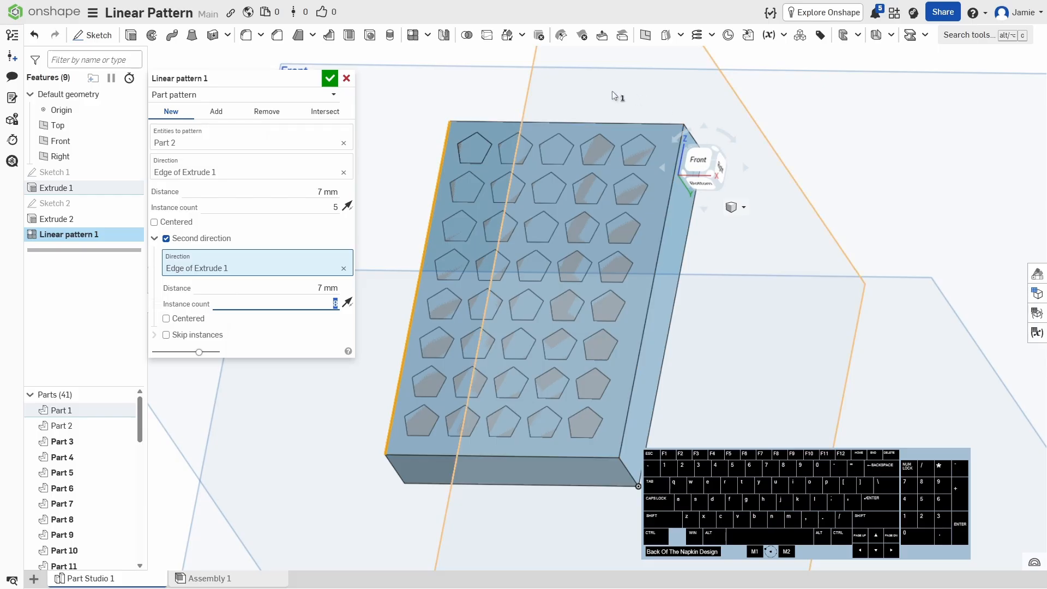
left_click(331, 78)
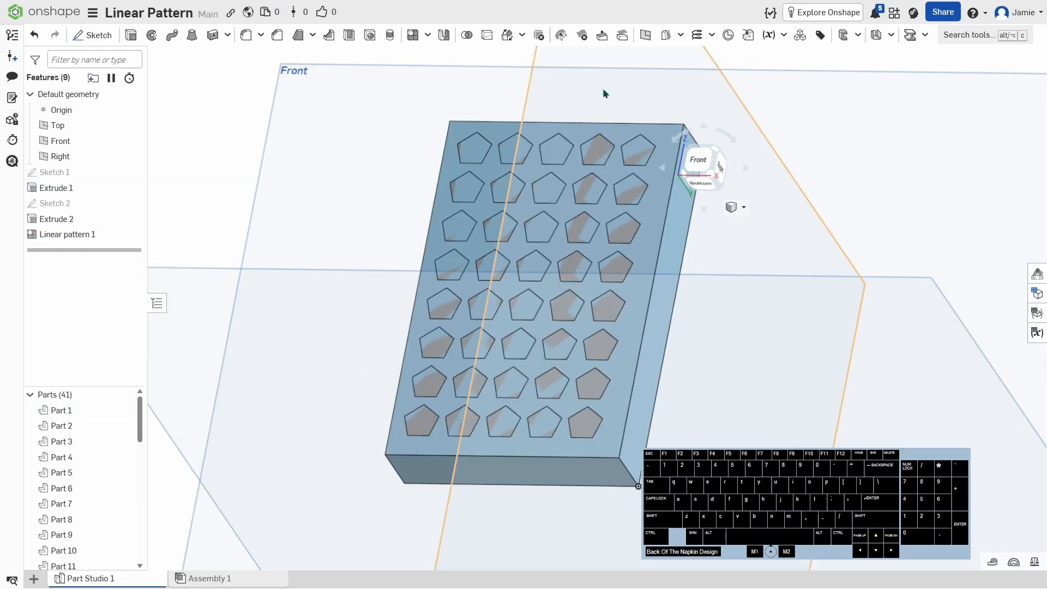
left_click(467, 36)
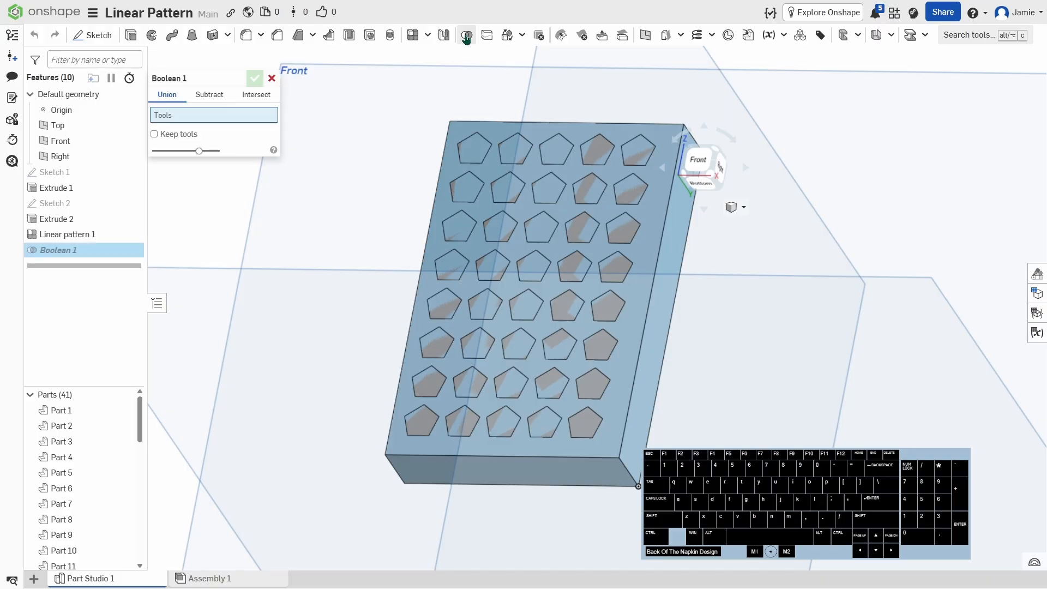
left_click(198, 97)
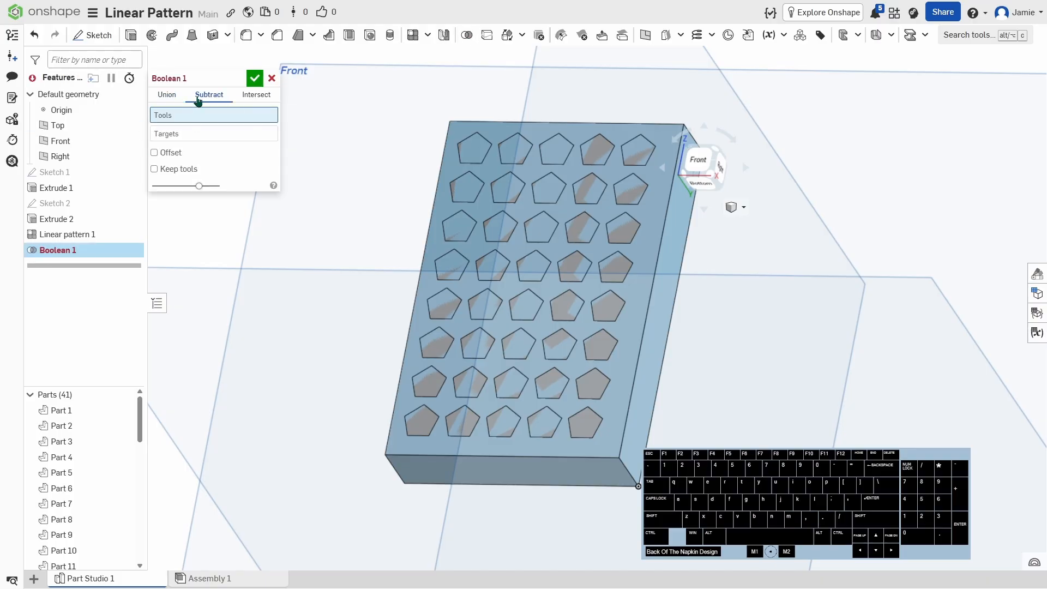
left_click(185, 134)
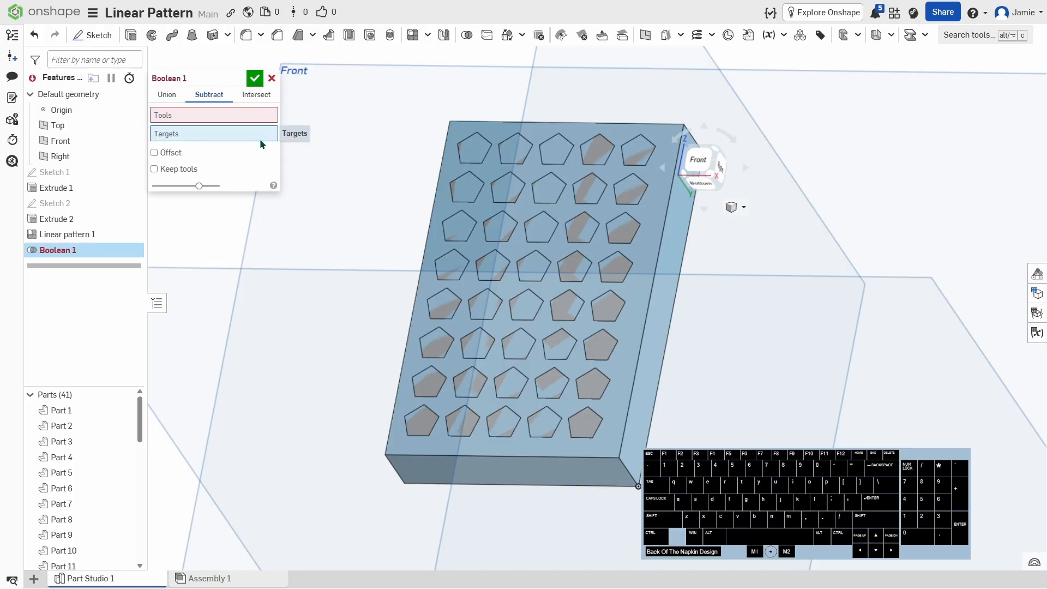
left_click(654, 300)
left_click(168, 120)
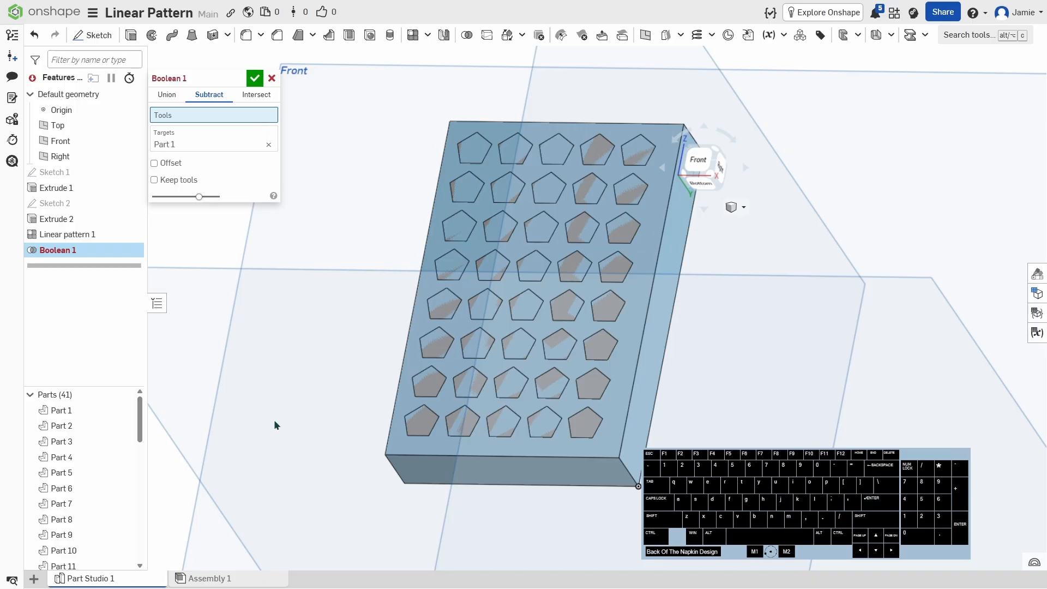
right_click_drag(274, 420, 287, 353)
left_click(704, 169)
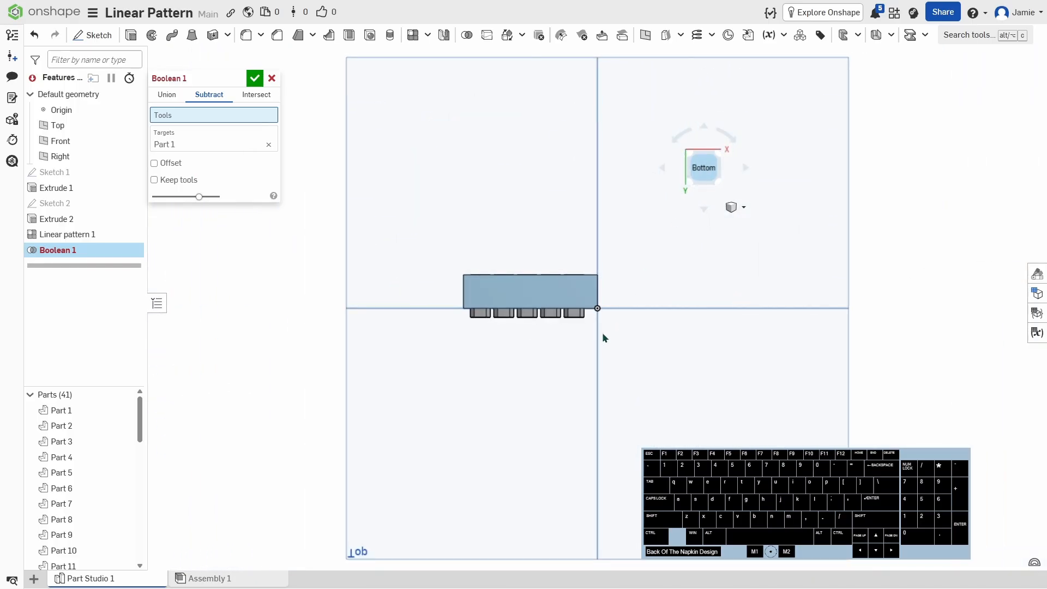
scroll(602, 333, "up", 5)
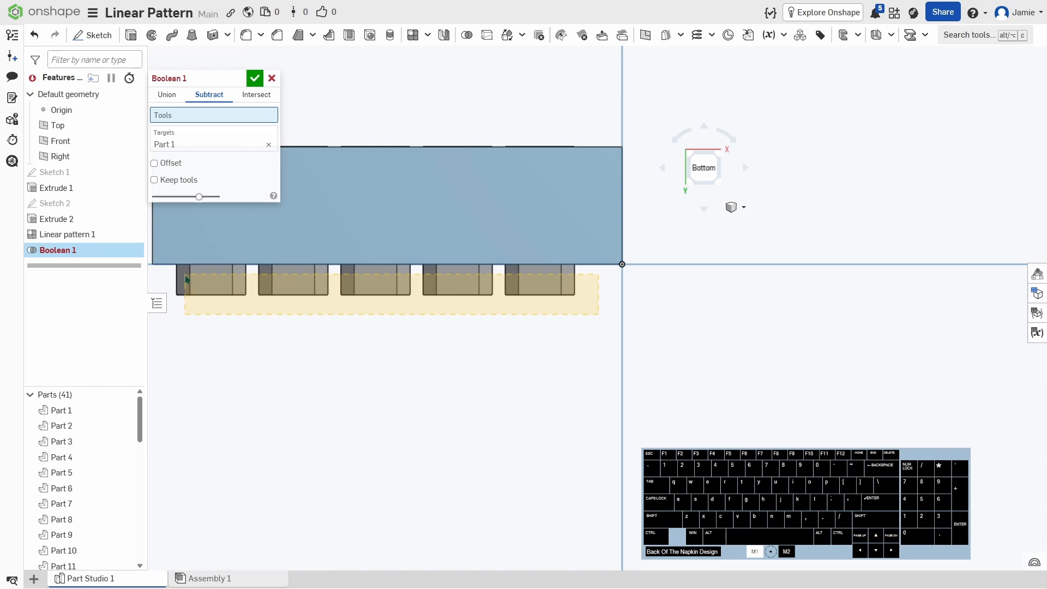
left_click_drag(185, 279, 185, 275)
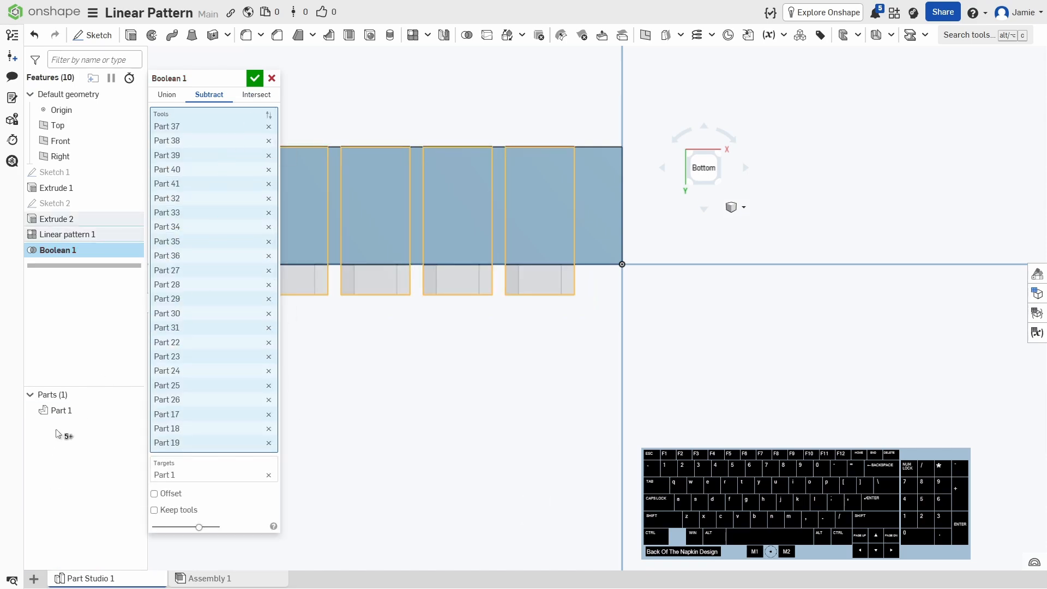
left_click(272, 78)
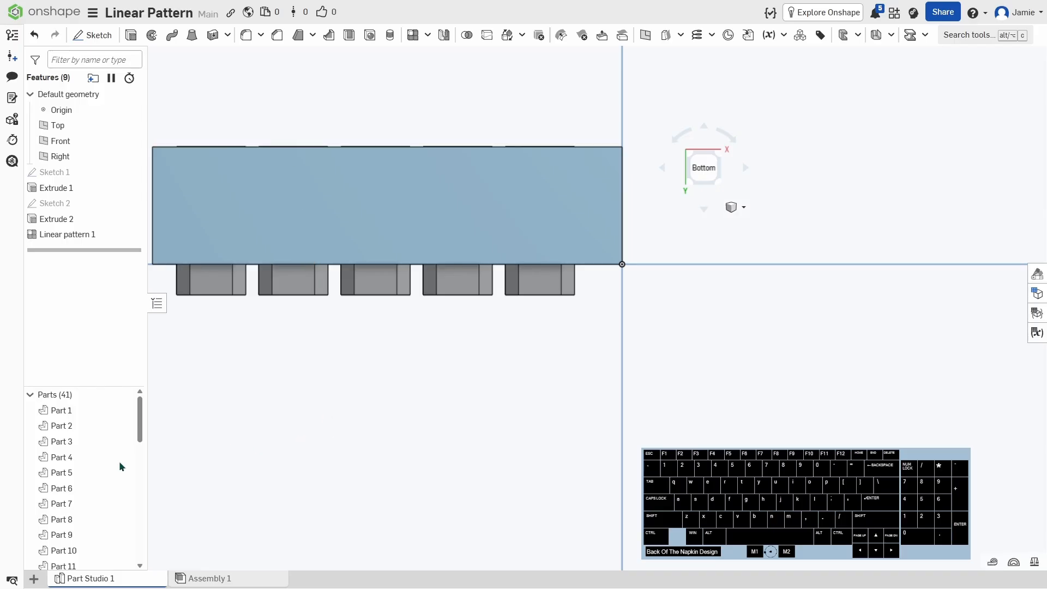
Step: Subtract all the pentagonal parts, Part 2 through Part 41, from the plate with a Boolean, without keeping the tools
left_click(59, 426)
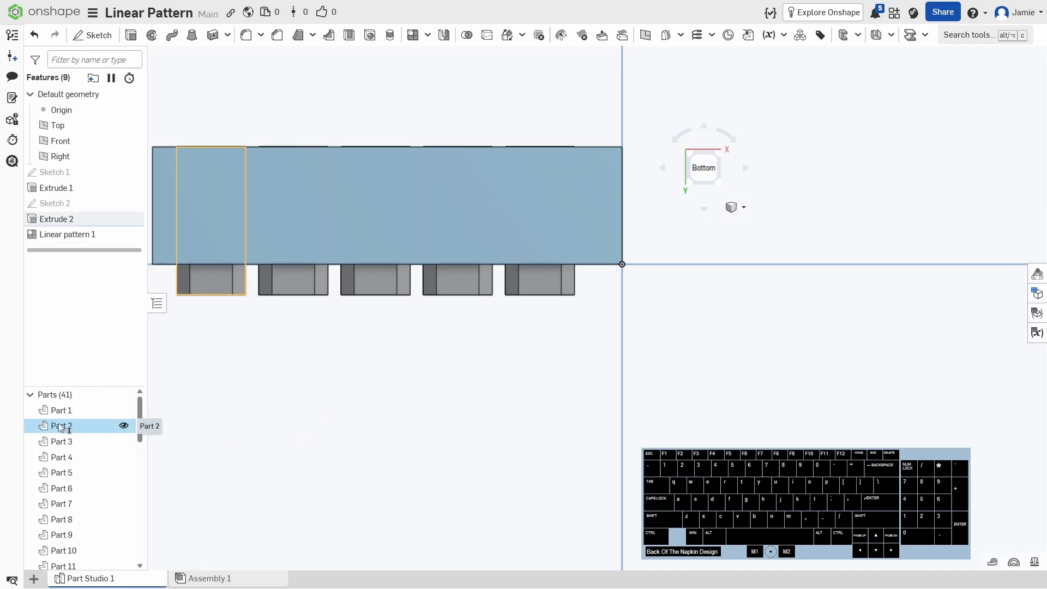
scroll(59, 431, "down", 5)
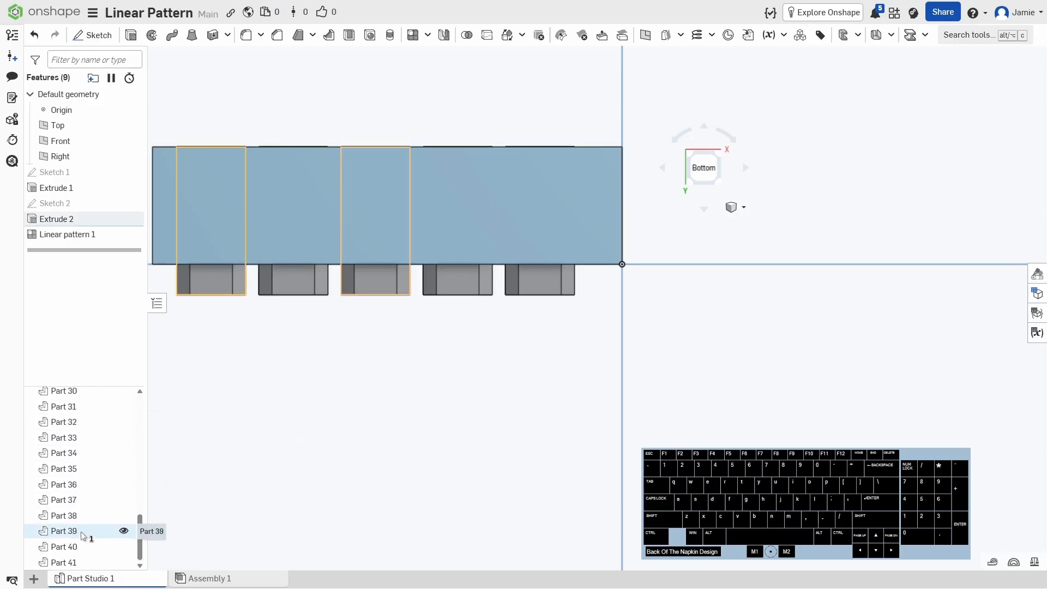
left_click(69, 564, "shift")
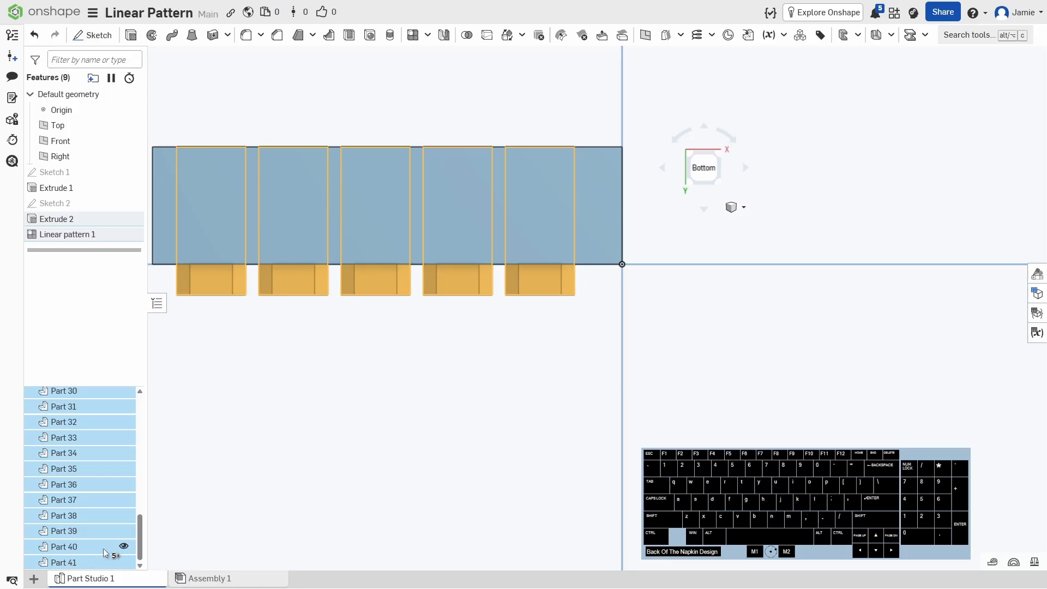
scroll(253, 462, "up", 3)
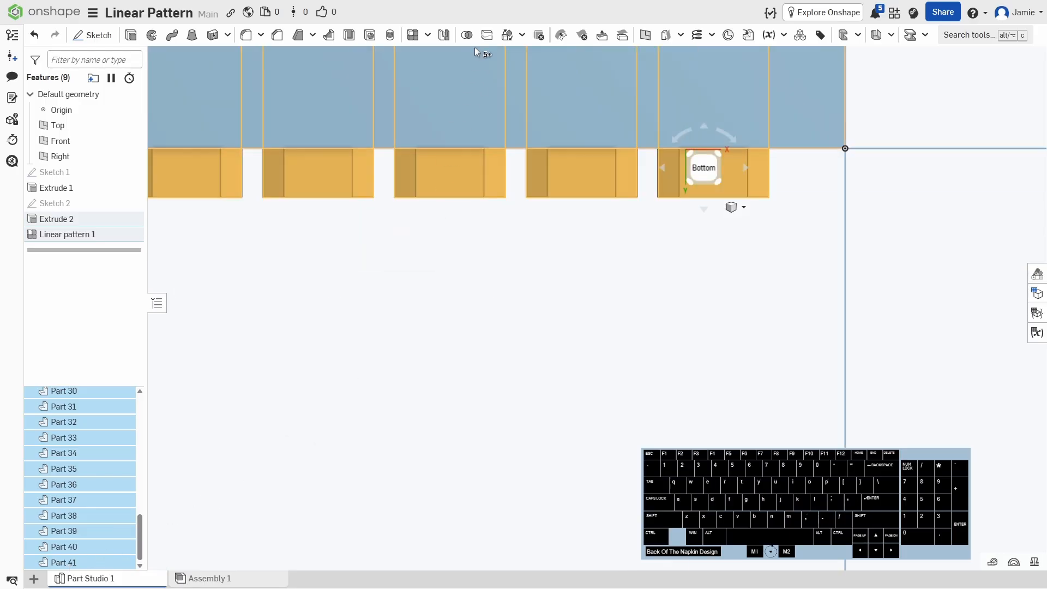
middle_click_drag(505, 222, 581, 391)
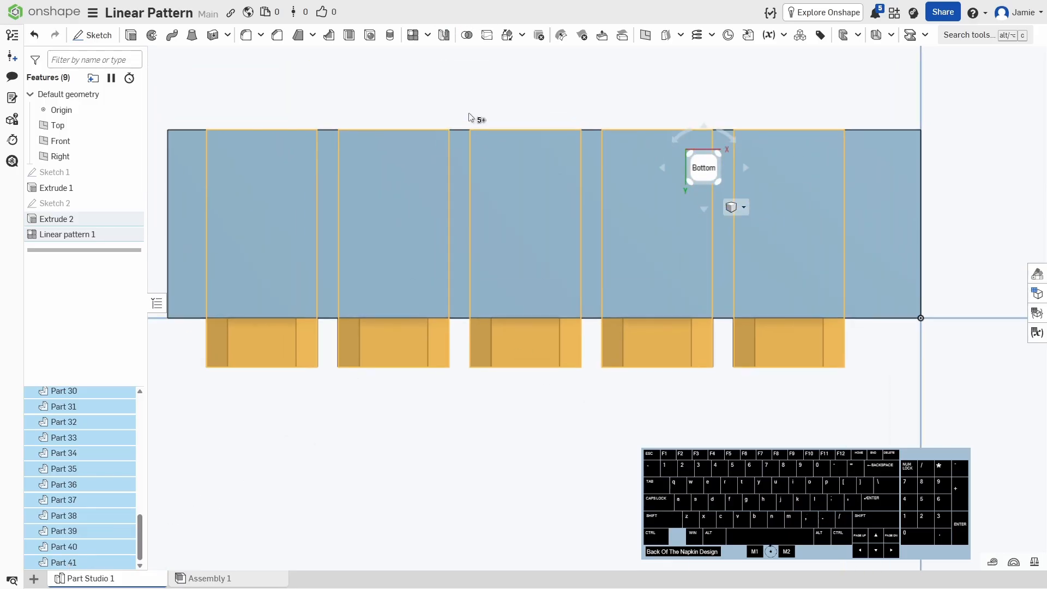
left_click(467, 35)
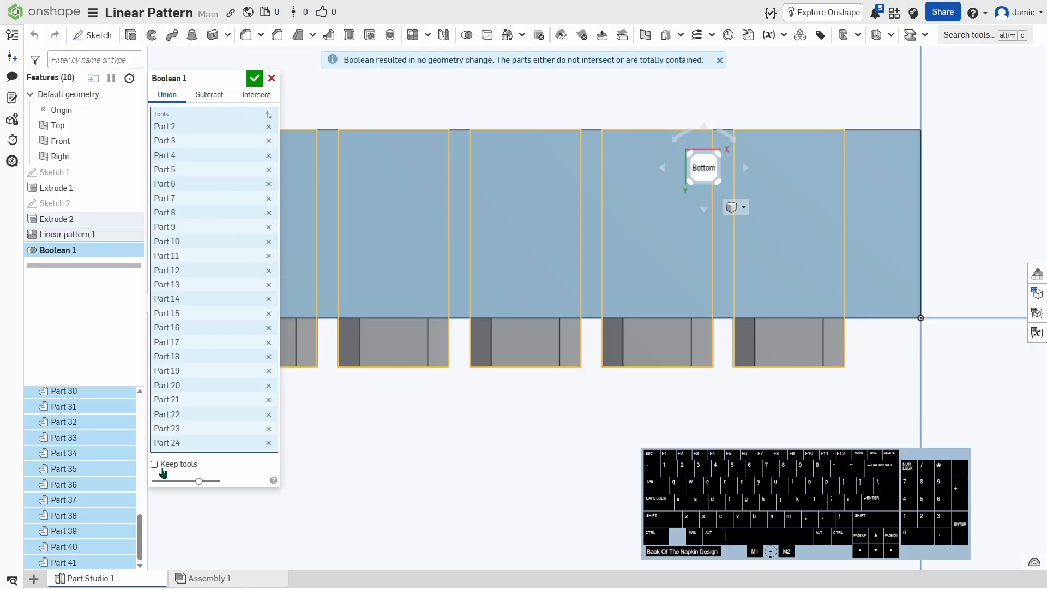
scroll(211, 420, "down", 5)
scroll(208, 404, "up", 5)
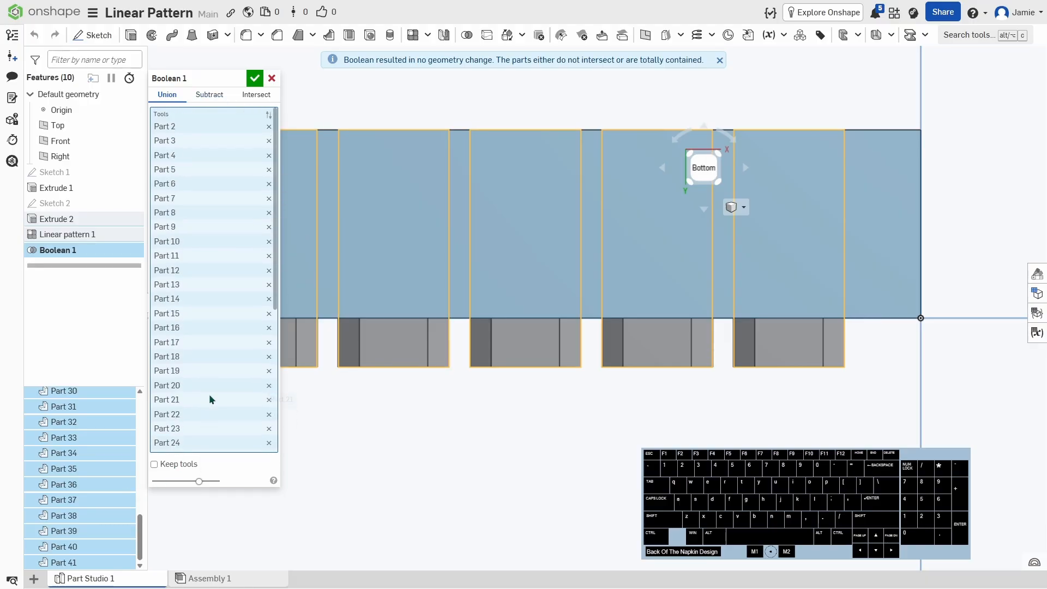
left_click(212, 95)
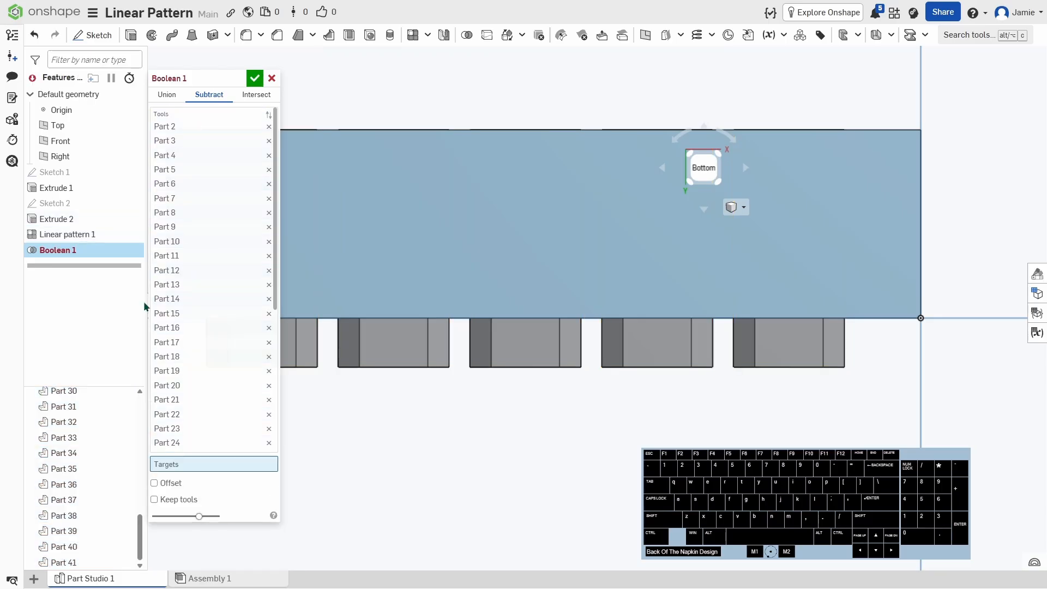
left_click(860, 180)
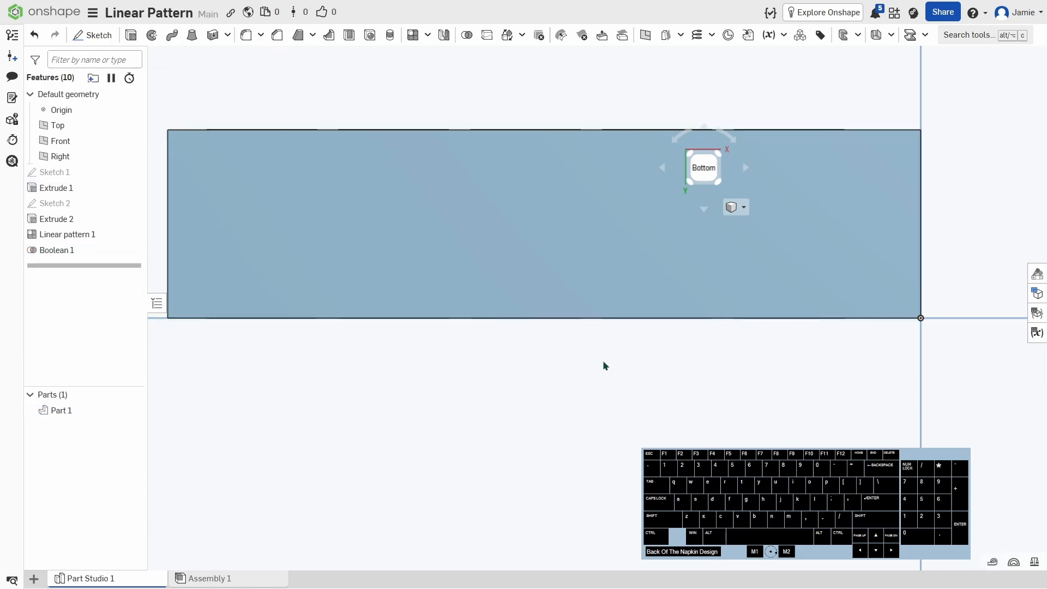
right_click_drag(604, 360, 588, 378)
scroll(589, 378, "down", 8)
scroll(629, 332, "up", 5)
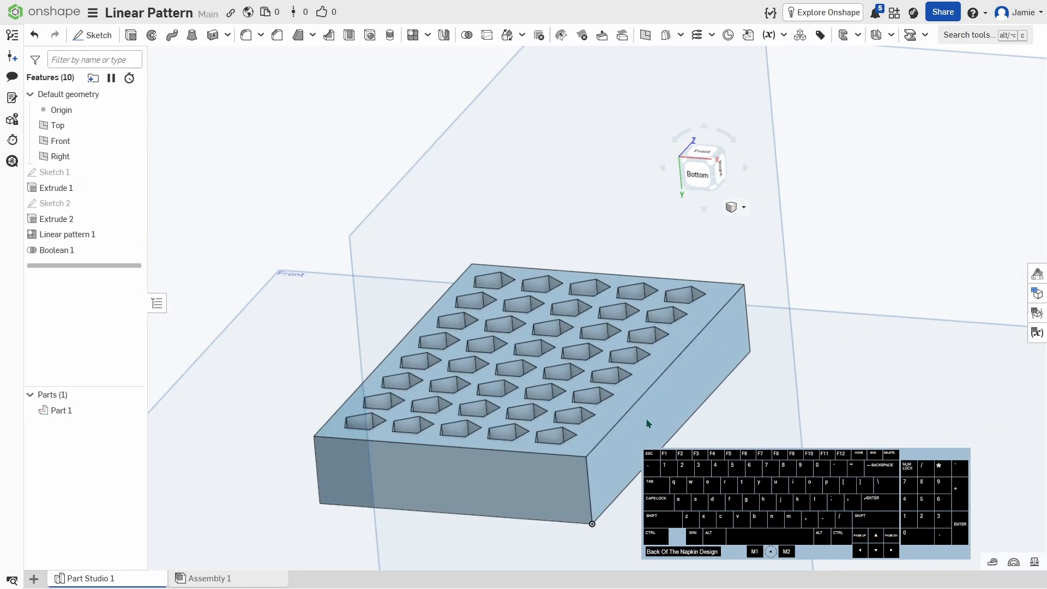
scroll(599, 424, "down", 2)
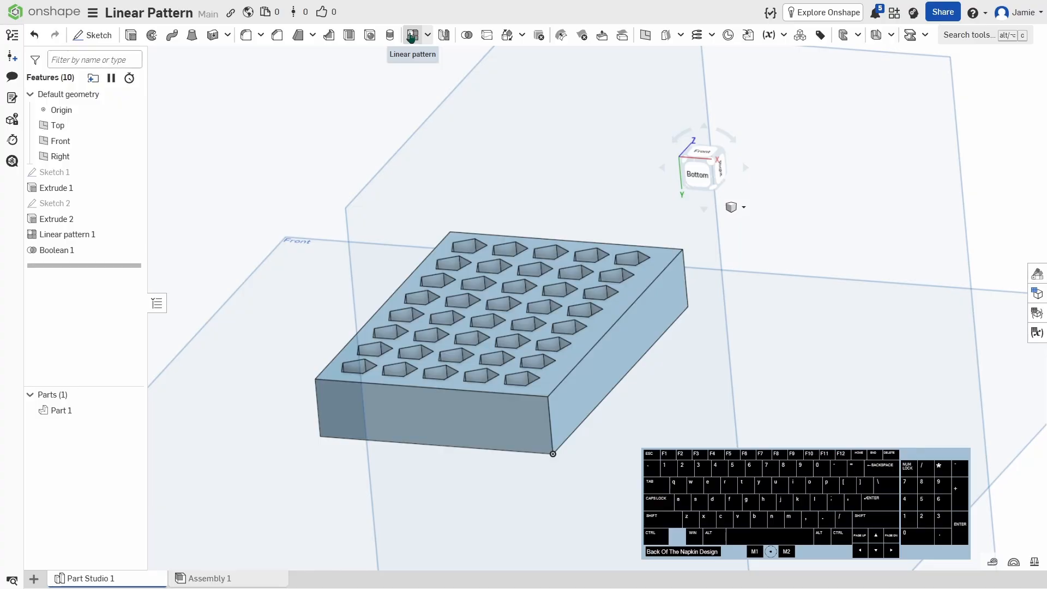